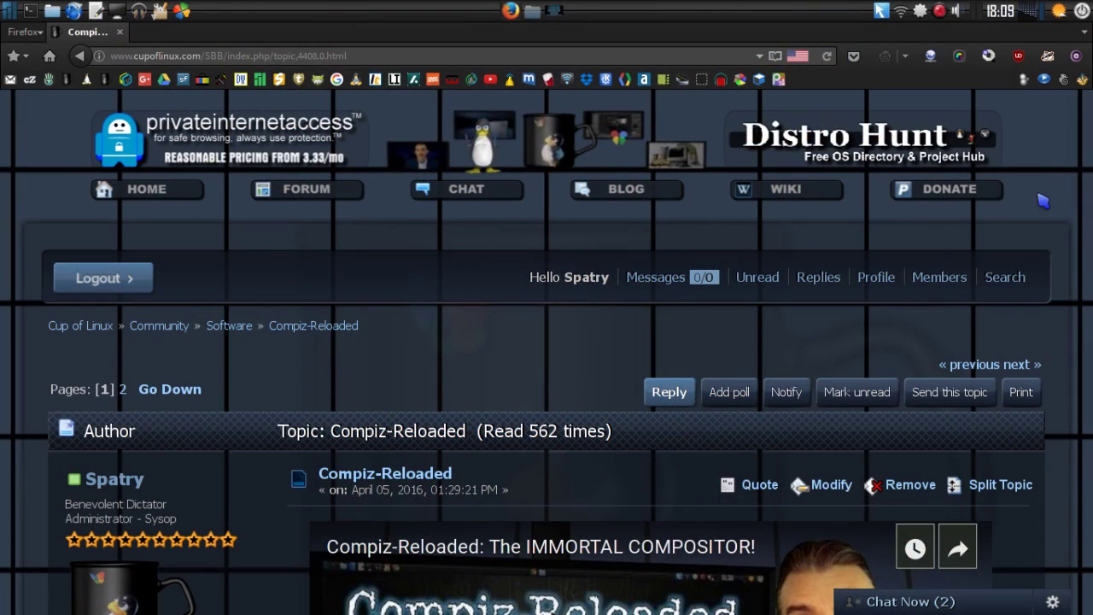
# Scroll past the video embed to the RESOURCES box and INSTALL ORDER list, highlighting the RESOURCES heading.
pyautogui.scroll(-3, 1043, 200)
pyautogui.scroll(-3, 1043, 200)
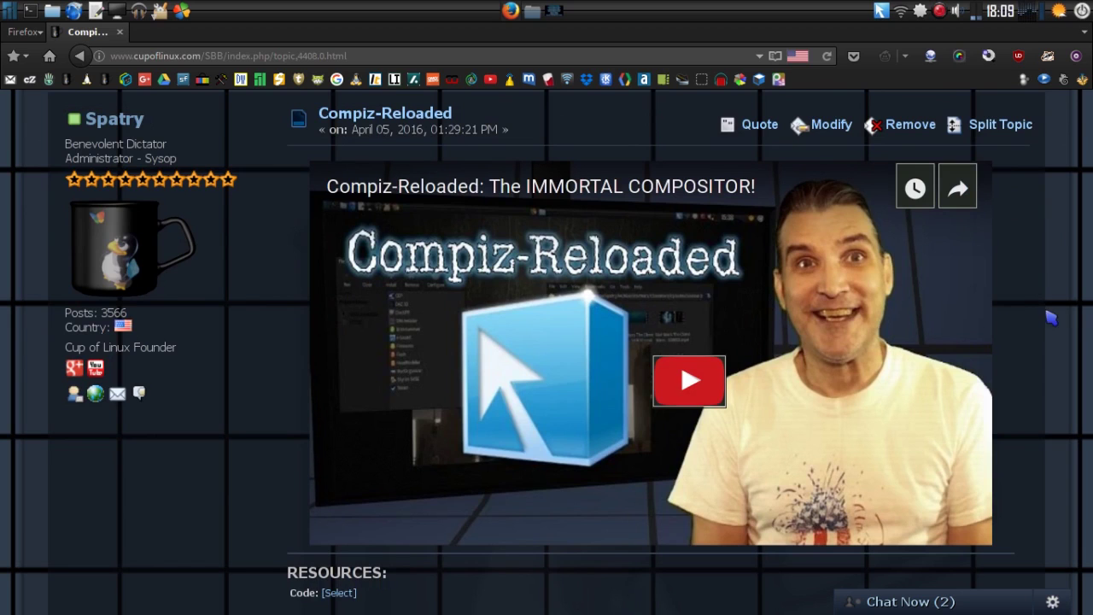
pyautogui.scroll(-5, 1037, 302)
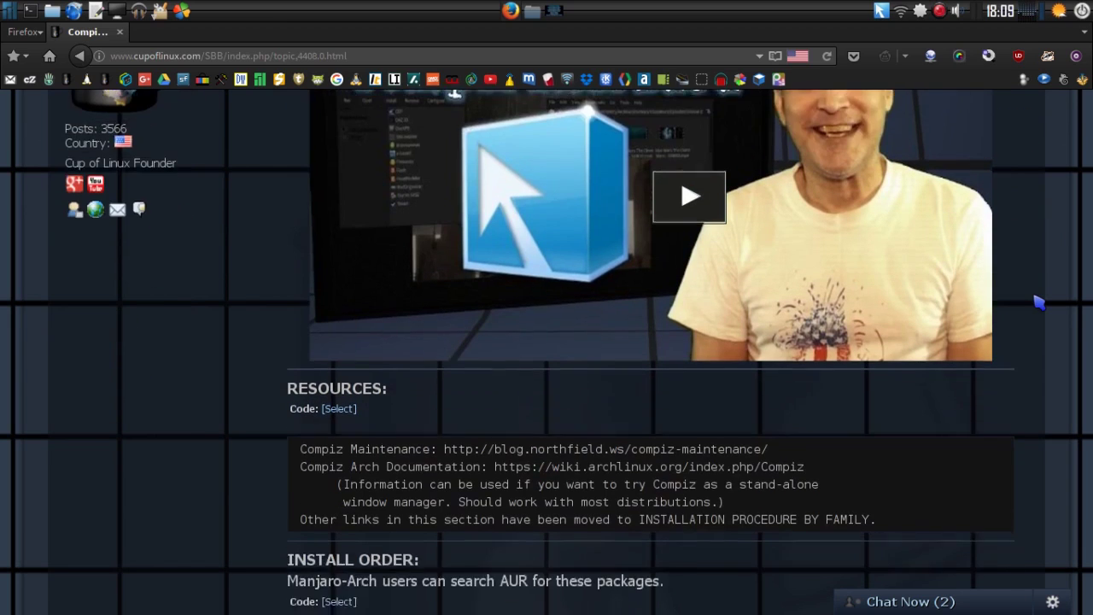
pyautogui.scroll(2, 1037, 303)
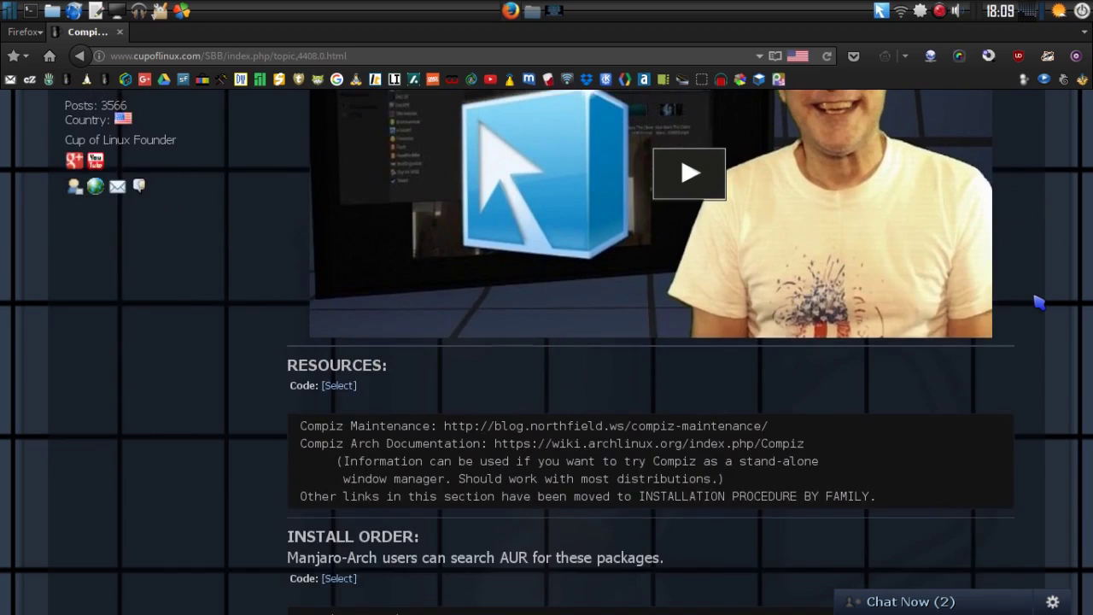
pyautogui.scroll(-2, 1037, 302)
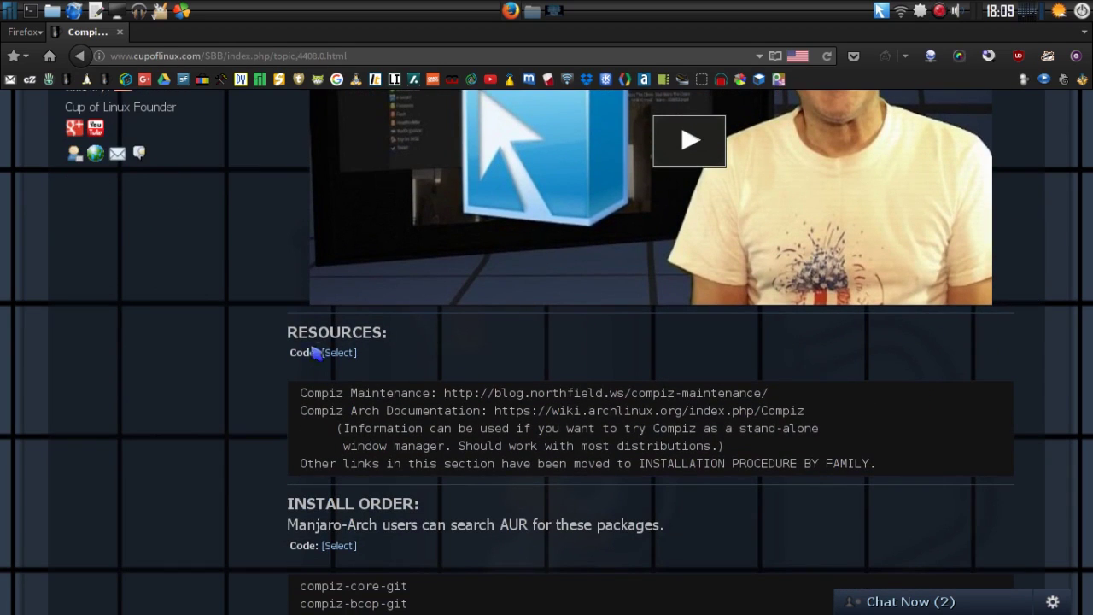
pyautogui.moveTo(284, 335); pyautogui.dragTo(410, 337)
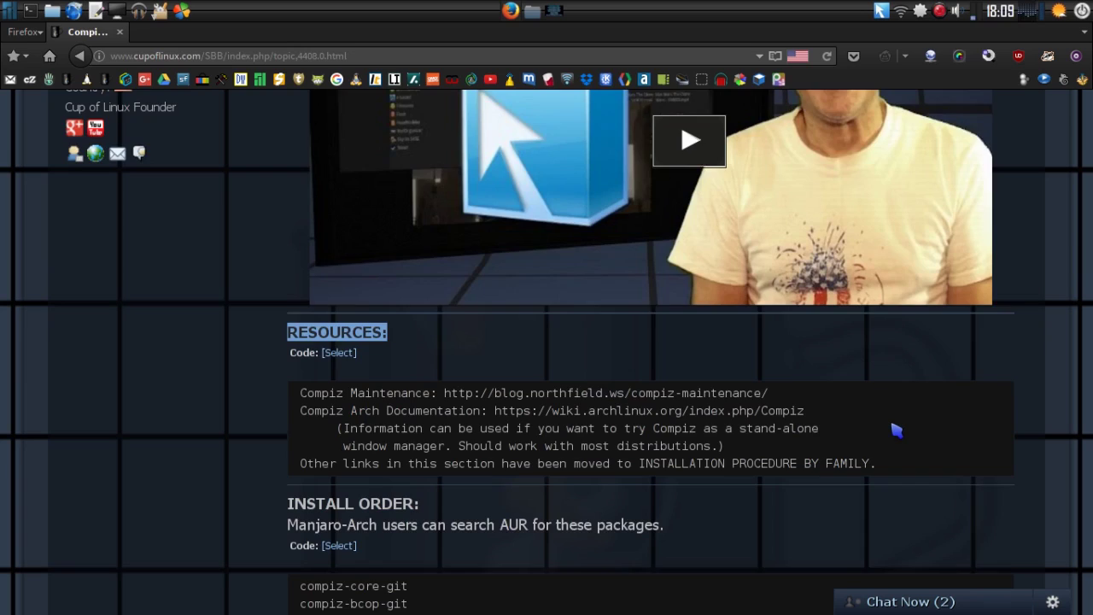
pyautogui.scroll(-3, 892, 427)
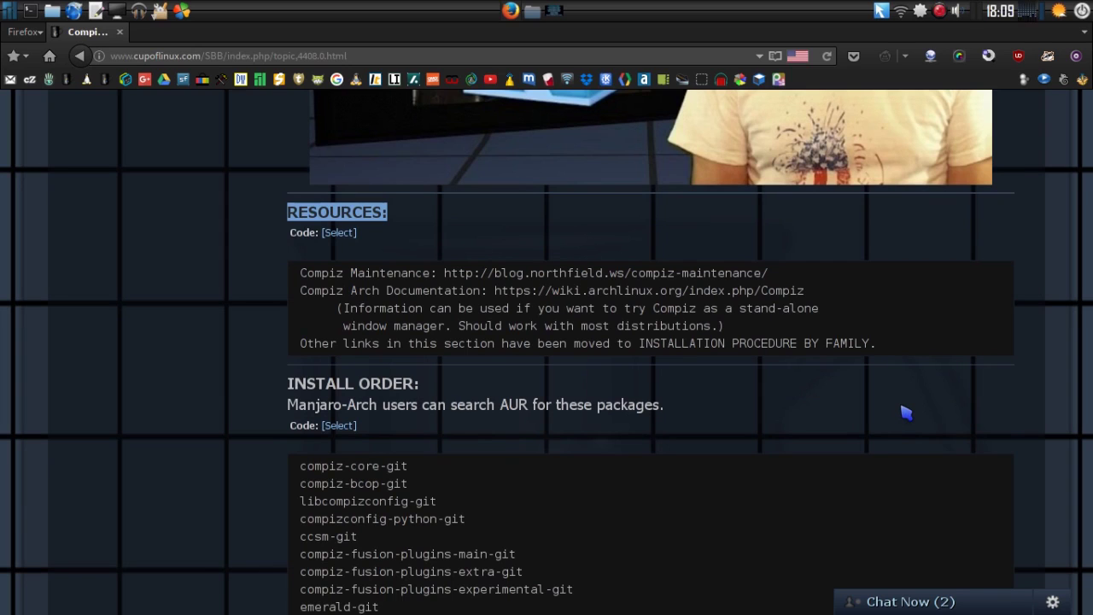
pyautogui.scroll(-3, 906, 413)
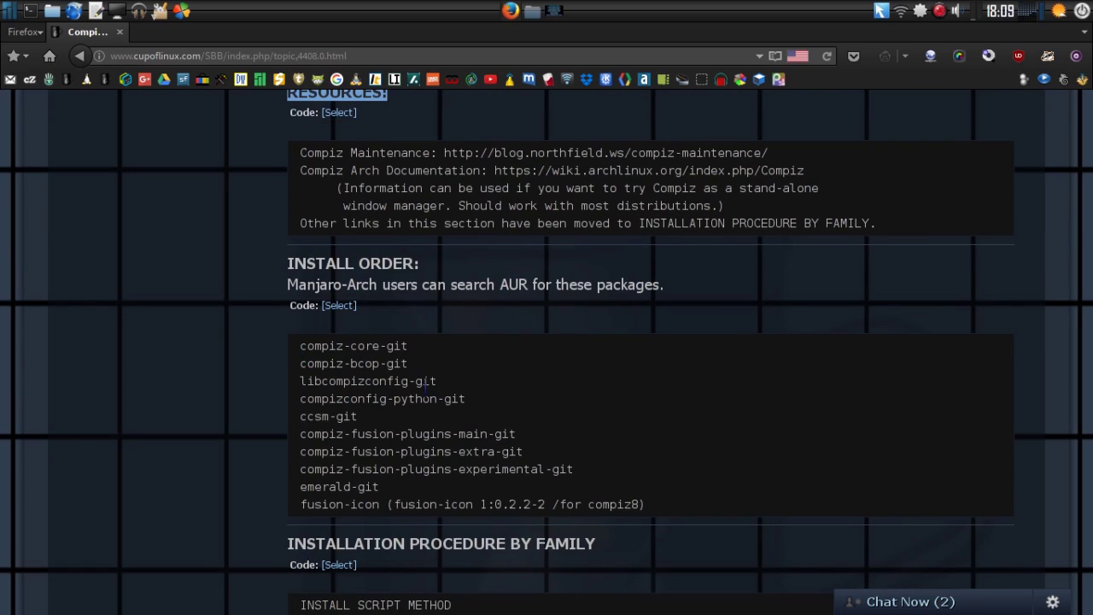
# Highlight the compiz package list, then scroll down to the Installation Procedure by Family box.
pyautogui.moveTo(299, 345); pyautogui.dragTo(655, 522)
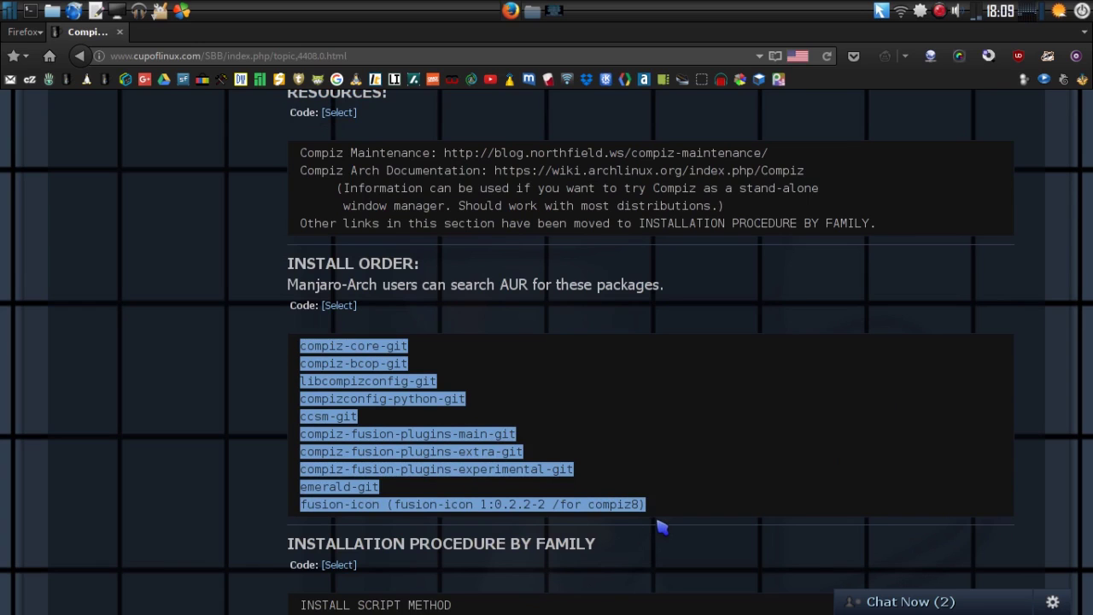
pyautogui.click(819, 480)
pyautogui.scroll(-5, 818, 481)
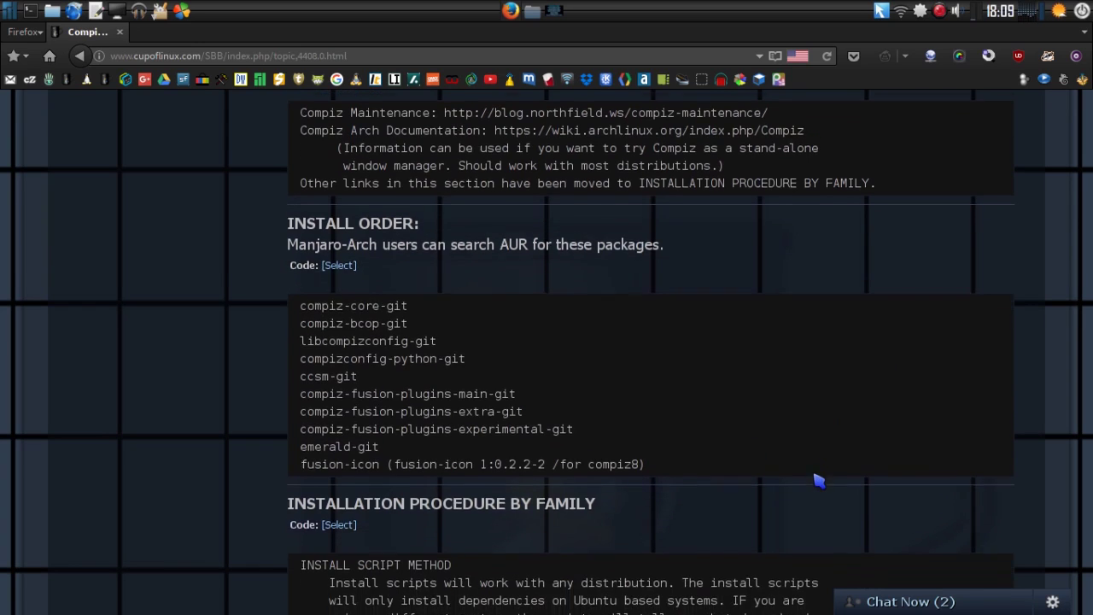
pyautogui.scroll(-3, 819, 481)
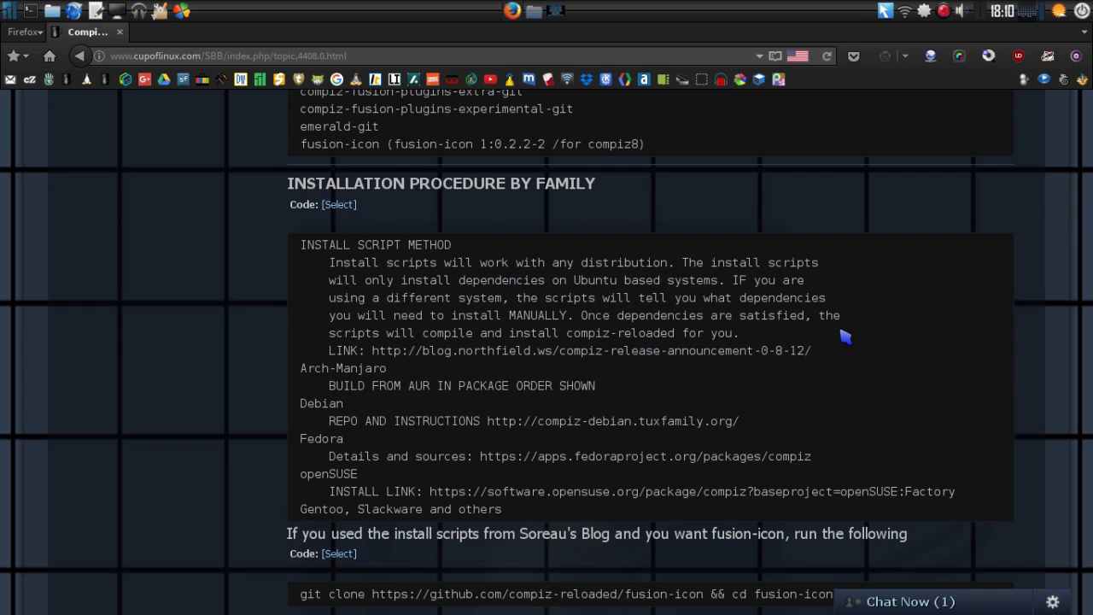
# Highlight the INSTALL SCRIPT METHOD paragraph and its install-script blog link.
pyautogui.moveTo(300, 246); pyautogui.dragTo(873, 355)
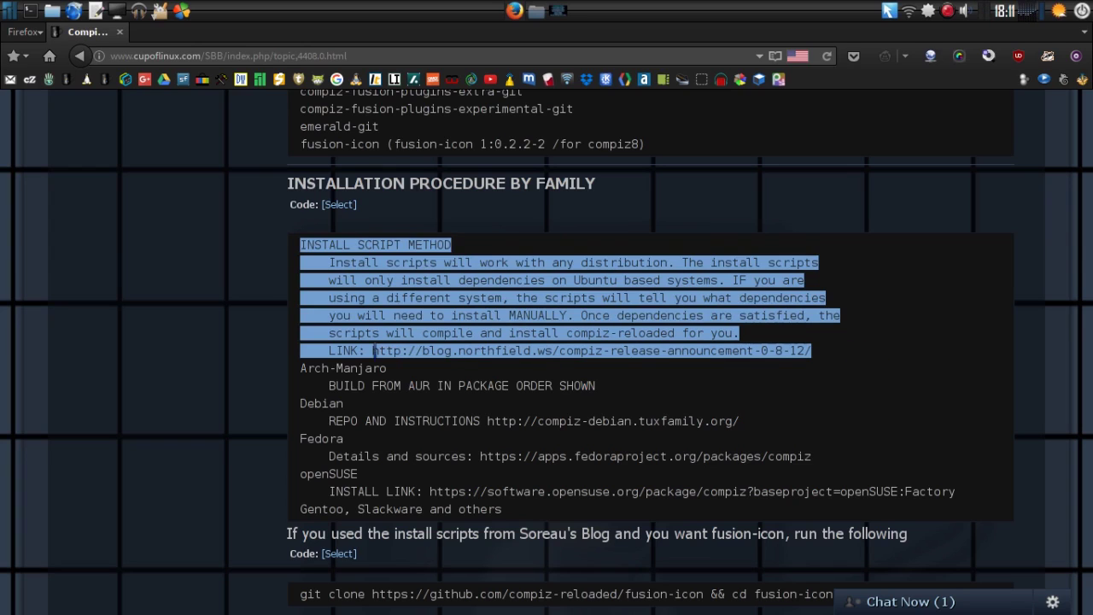
pyautogui.moveTo(372, 350); pyautogui.dragTo(827, 359)
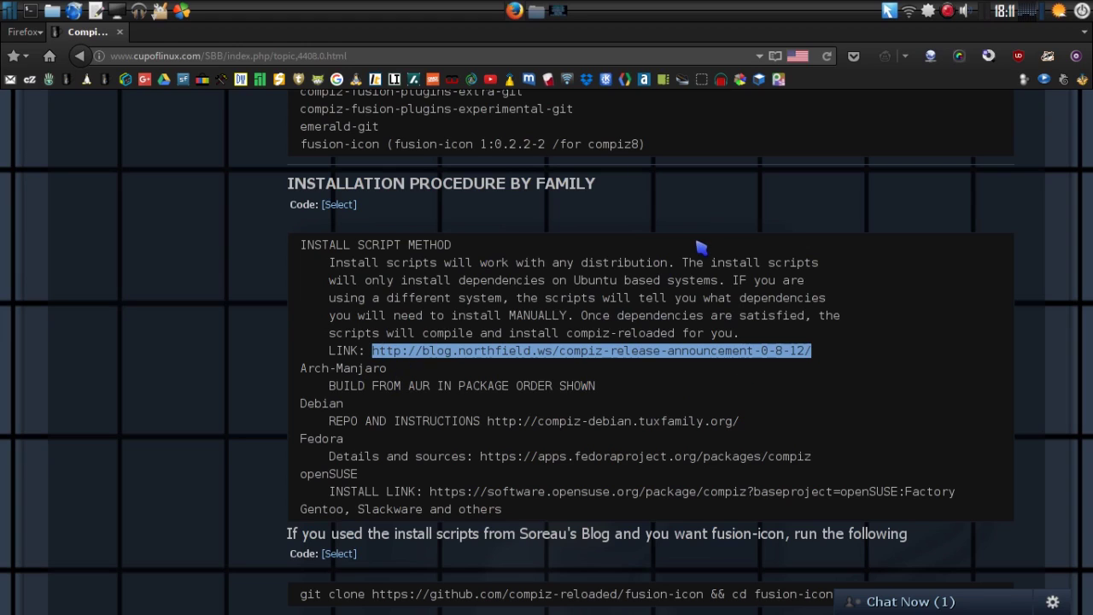
pyautogui.scroll(3, 737, 245)
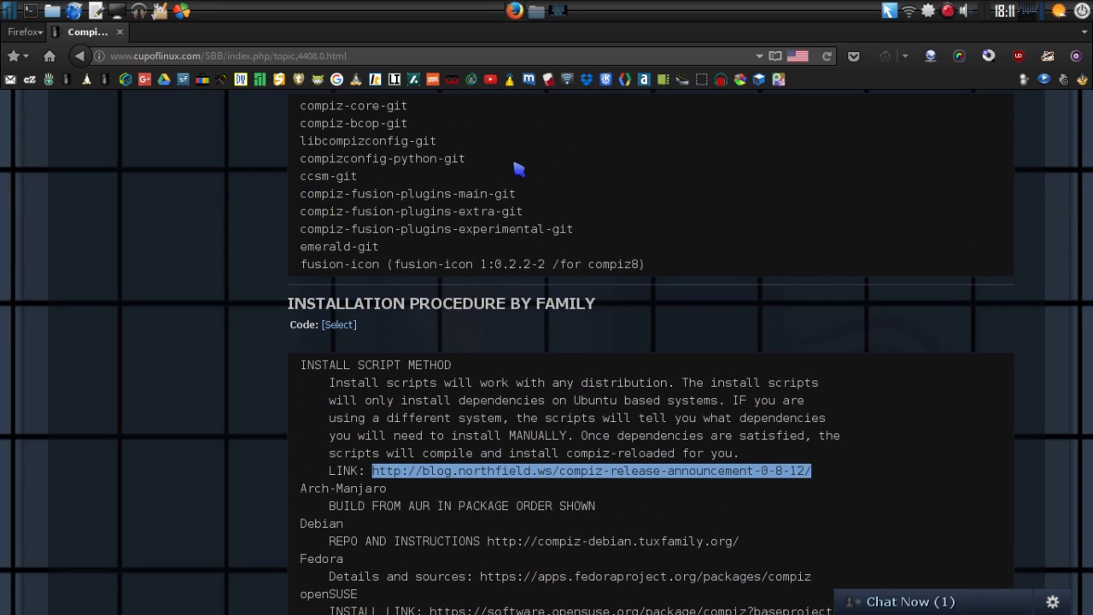
pyautogui.scroll(-5, 577, 228)
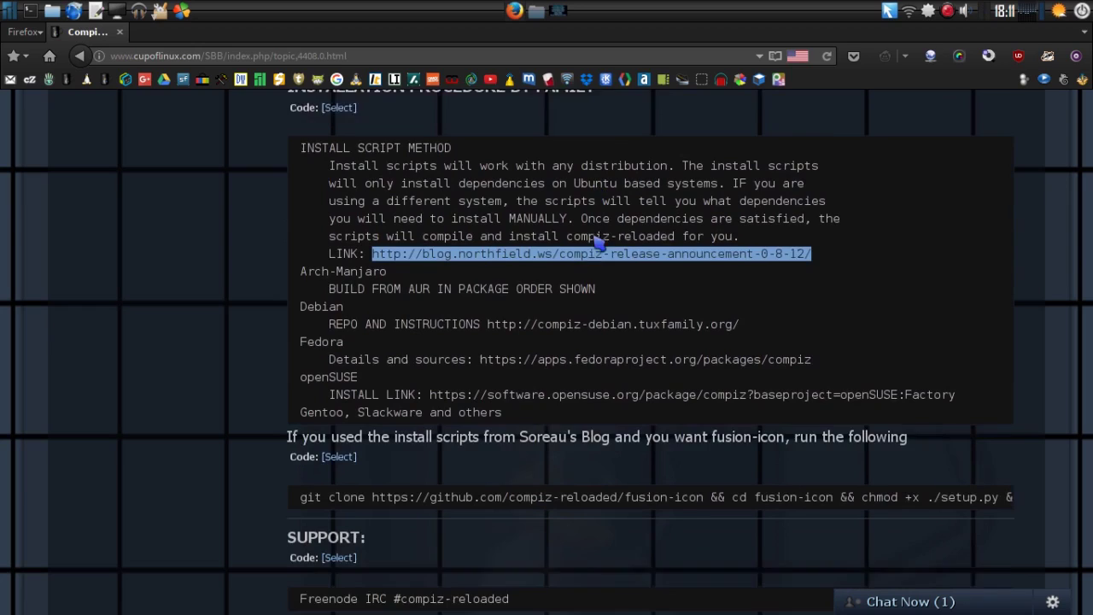
pyautogui.scroll(-1, 598, 243)
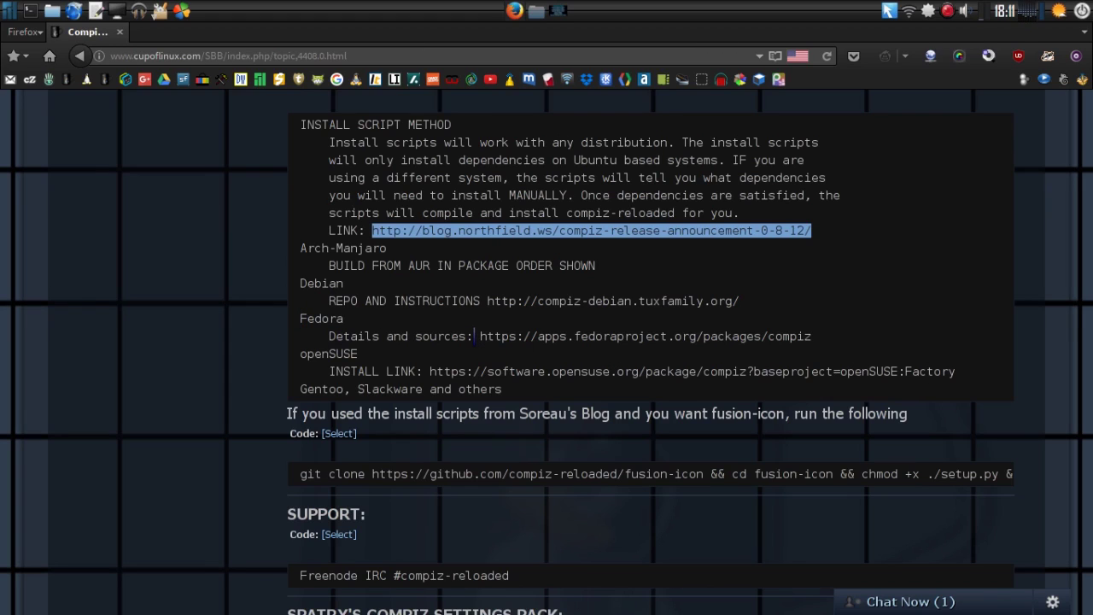
# Highlight the Fedora packages link and compiz-reloaded GitHub link, then reselect the blog link.
pyautogui.moveTo(475, 335); pyautogui.dragTo(856, 334)
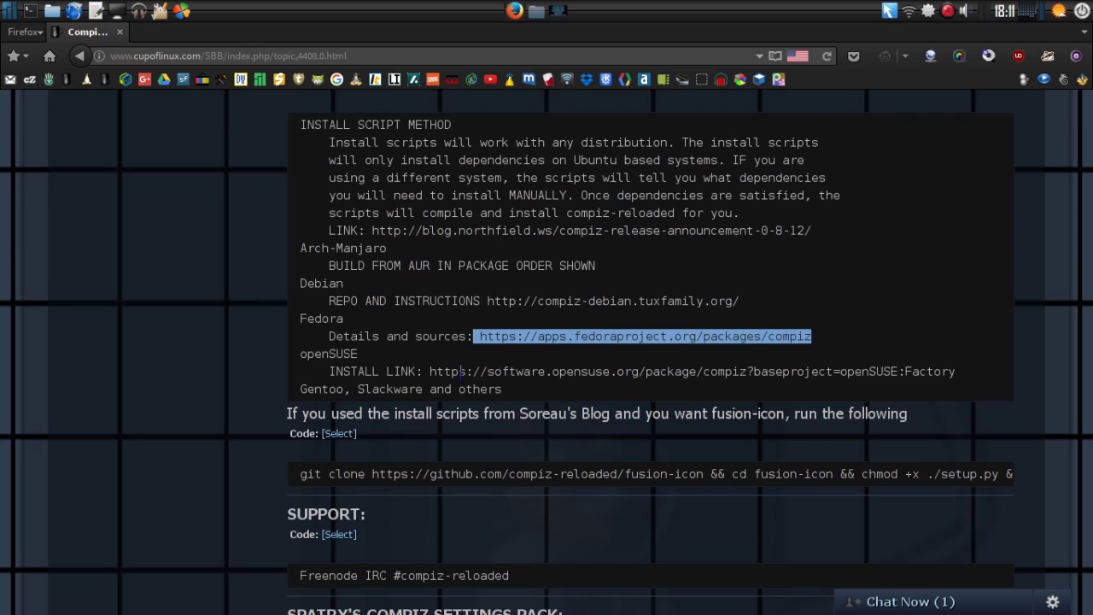
pyautogui.scroll(-1, 430, 370)
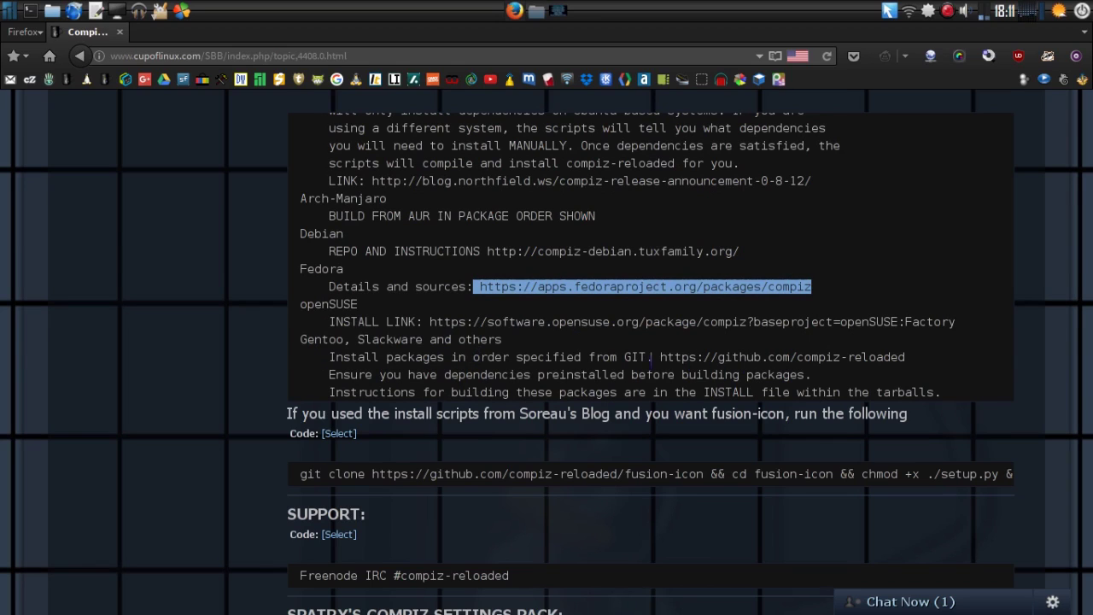
pyautogui.moveTo(700, 356); pyautogui.dragTo(926, 358)
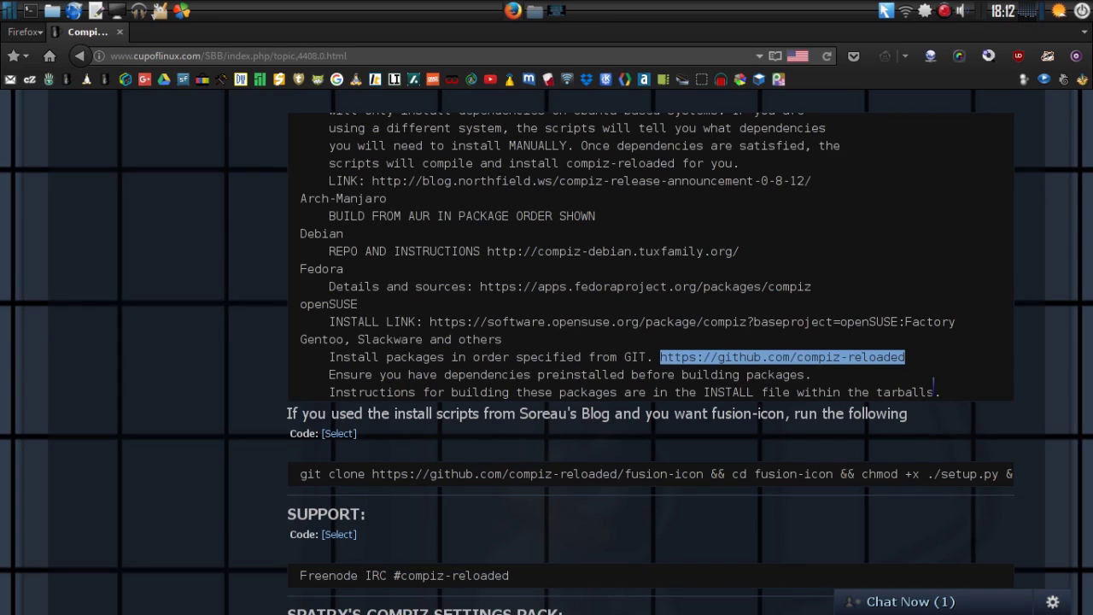
pyautogui.scroll(1, 933, 387)
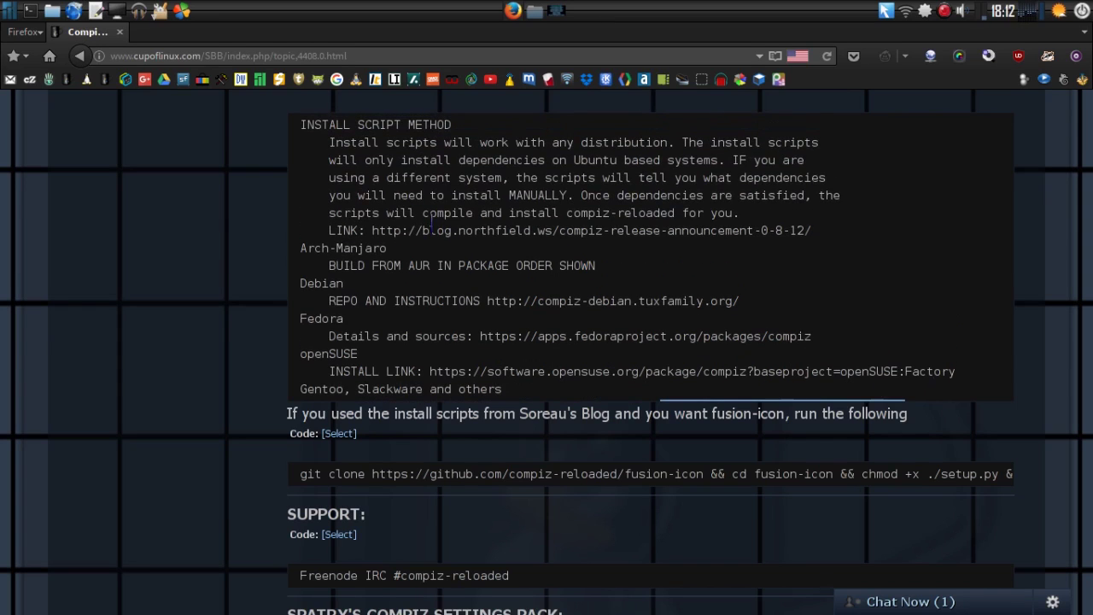
pyautogui.moveTo(373, 229); pyautogui.dragTo(807, 230)
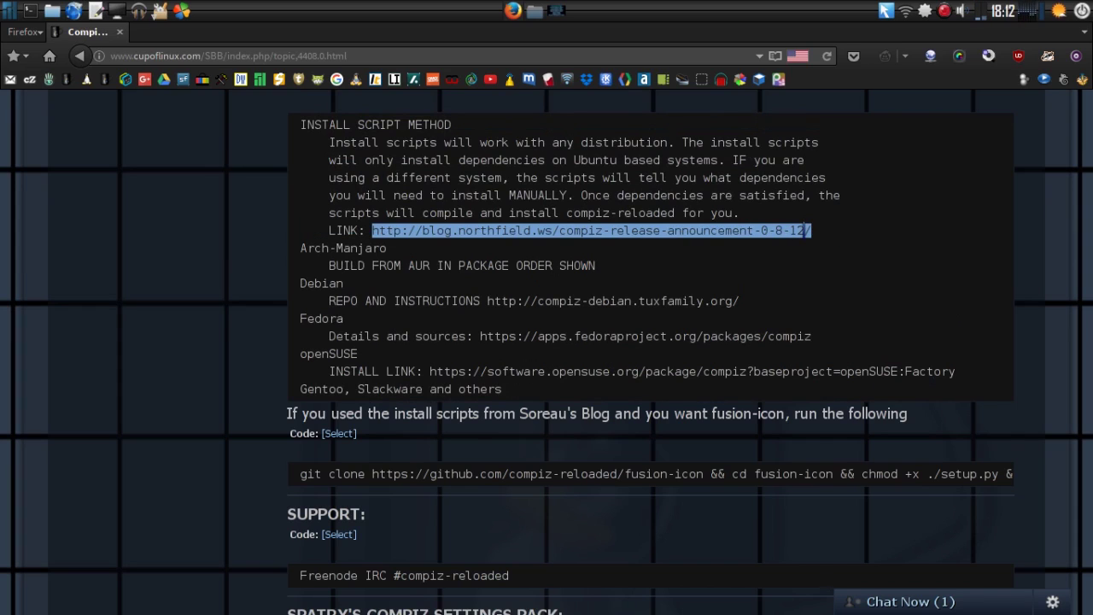
# Open the install-script blog link in a new background tab and scroll further down the post.
pyautogui.rightClick(809, 230)
pyautogui.click(854, 246)
pyautogui.scroll(-1, 939, 207)
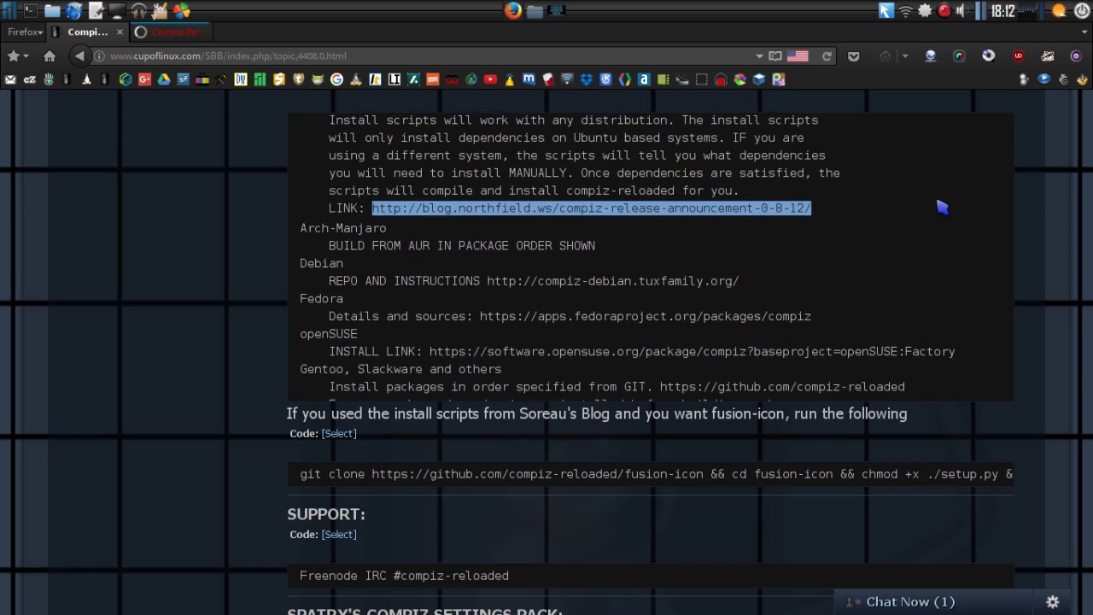
pyautogui.scroll(-1, 939, 207)
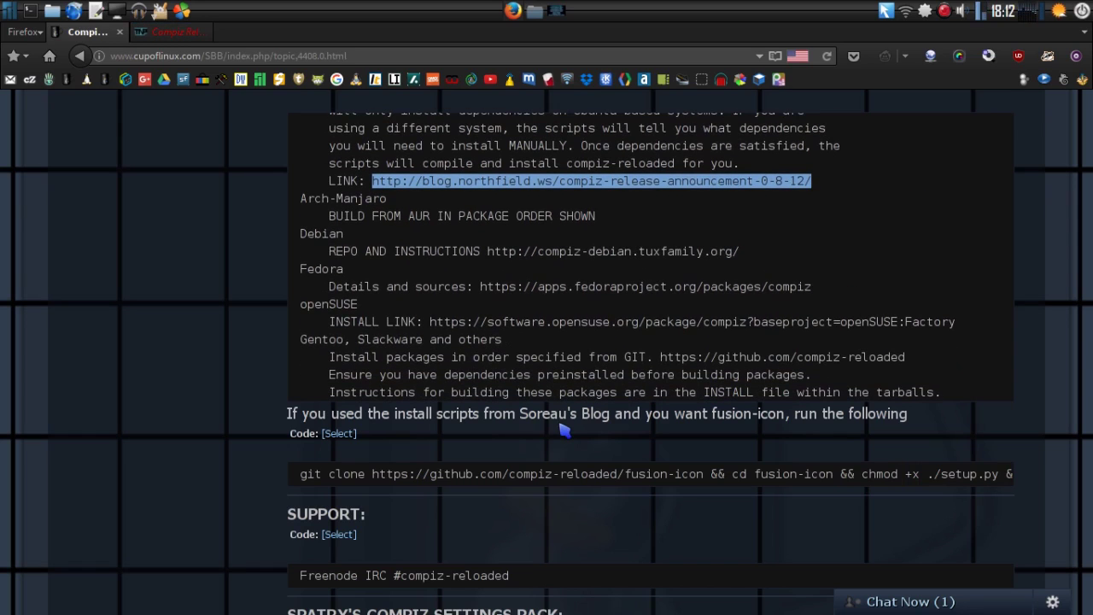
pyautogui.scroll(-3, 563, 431)
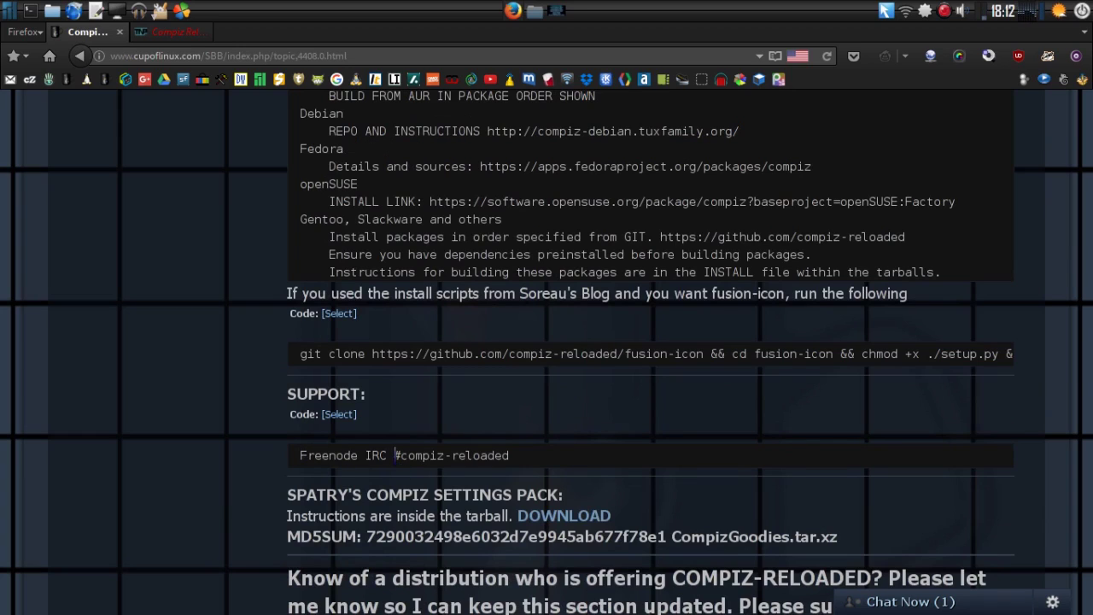
# Highlight the #compiz-reloaded IRC channel and the fusion-icon git clone command in turn.
pyautogui.moveTo(393, 455); pyautogui.dragTo(521, 460)
pyautogui.click(555, 410)
pyautogui.moveTo(300, 354)
pyautogui.mouseDown()
pyautogui.moveTo(556, 353)
pyautogui.moveTo(717, 375)
pyautogui.moveTo(1034, 359)
pyautogui.moveTo(409, 354)
pyautogui.moveTo(331, 386)
pyautogui.mouseUp()
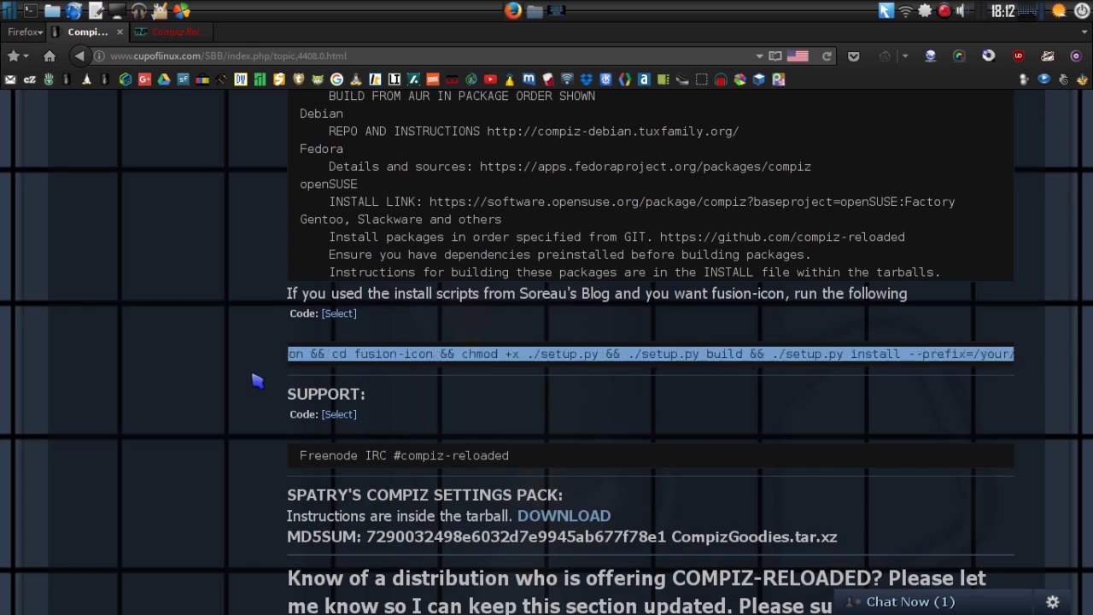
pyautogui.click(256, 381)
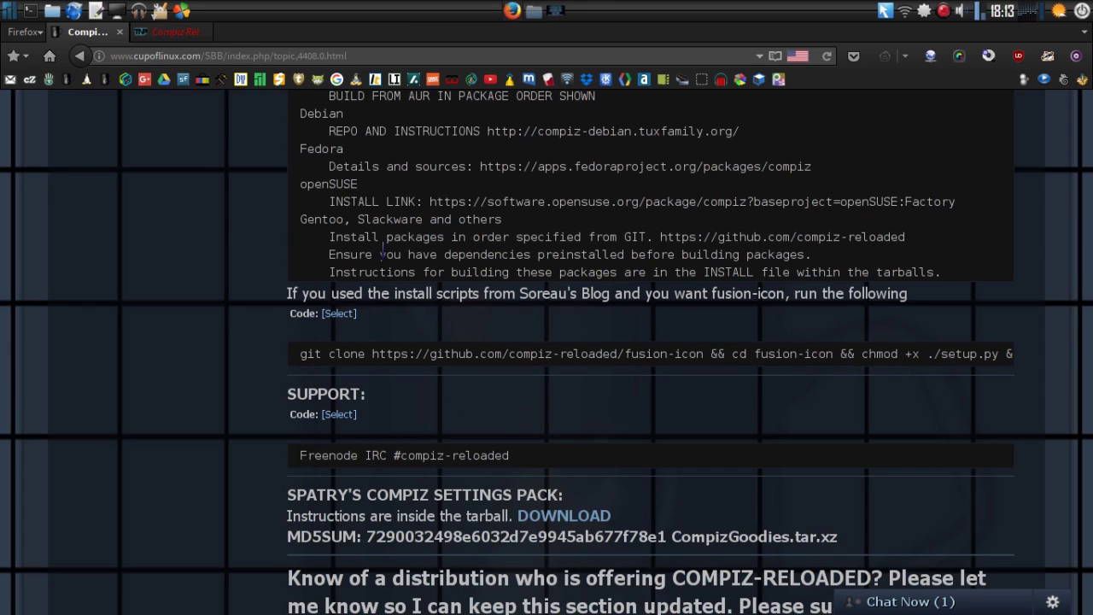
# Highlight the Gentoo, Slackware line, then scroll down to the April 7, 2016 Manjaro emerald09 note.
pyautogui.moveTo(300, 219)
pyautogui.mouseDown()
pyautogui.moveTo(422, 209)
pyautogui.moveTo(359, 236)
pyautogui.moveTo(307, 236)
pyautogui.moveTo(299, 222)
pyautogui.mouseUp()
pyautogui.scroll(-3, 732, 439)
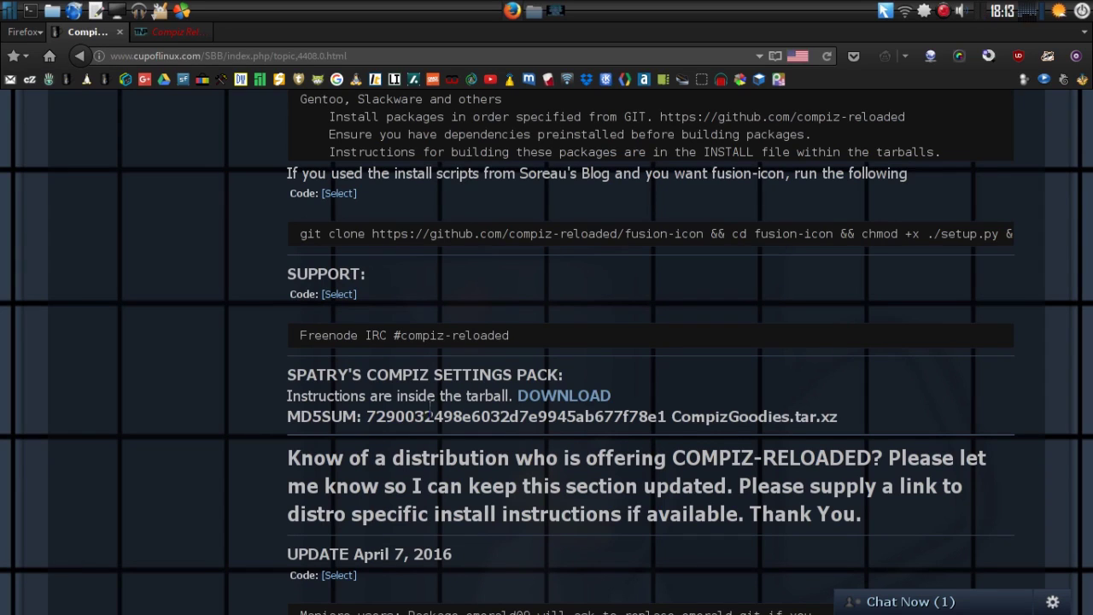
pyautogui.scroll(-3, 571, 414)
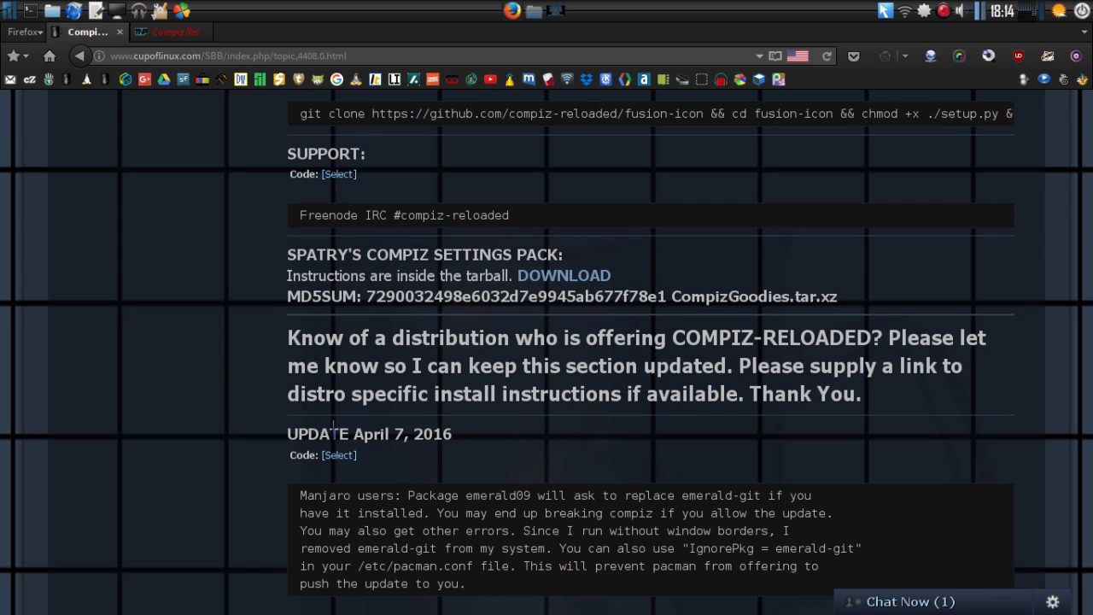
pyautogui.click(64, 8)
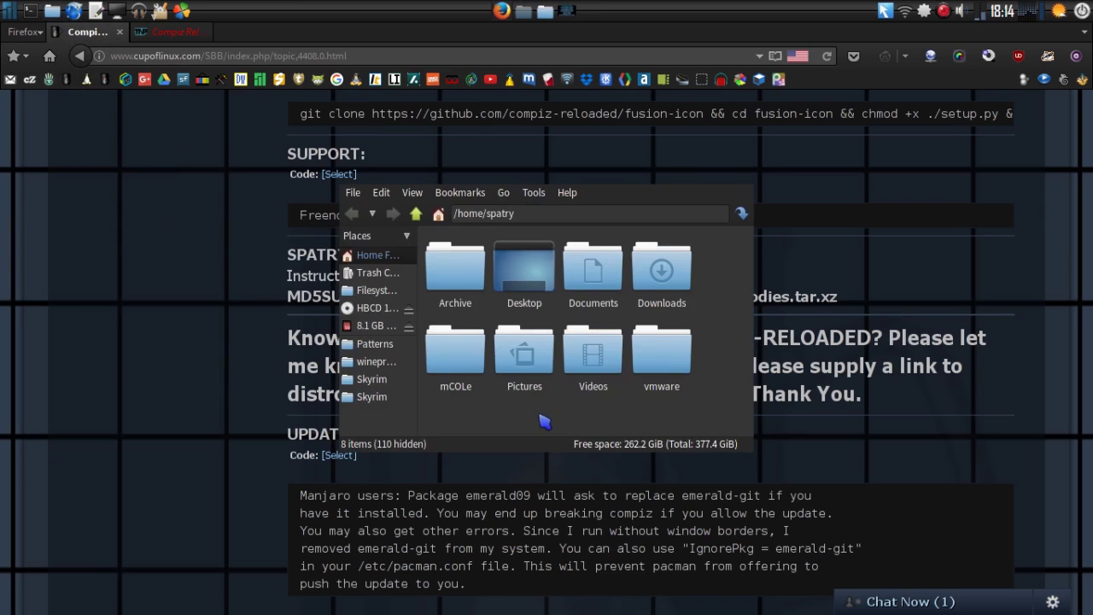
pyautogui.moveTo(572, 416); pyautogui.dragTo(343, 417)
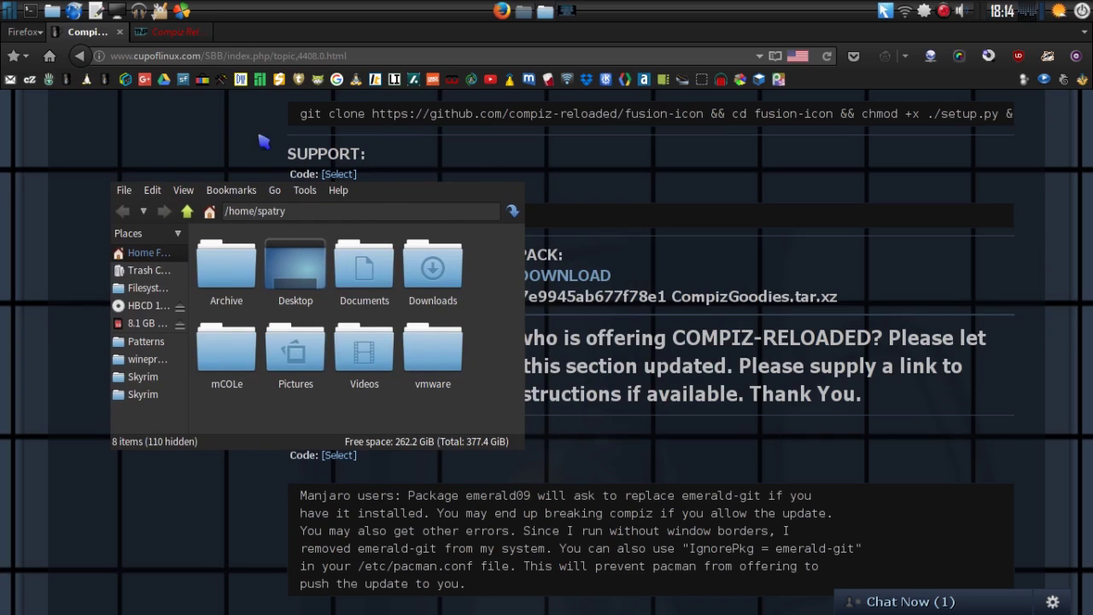
pyautogui.moveTo(408, 424); pyautogui.dragTo(347, 421)
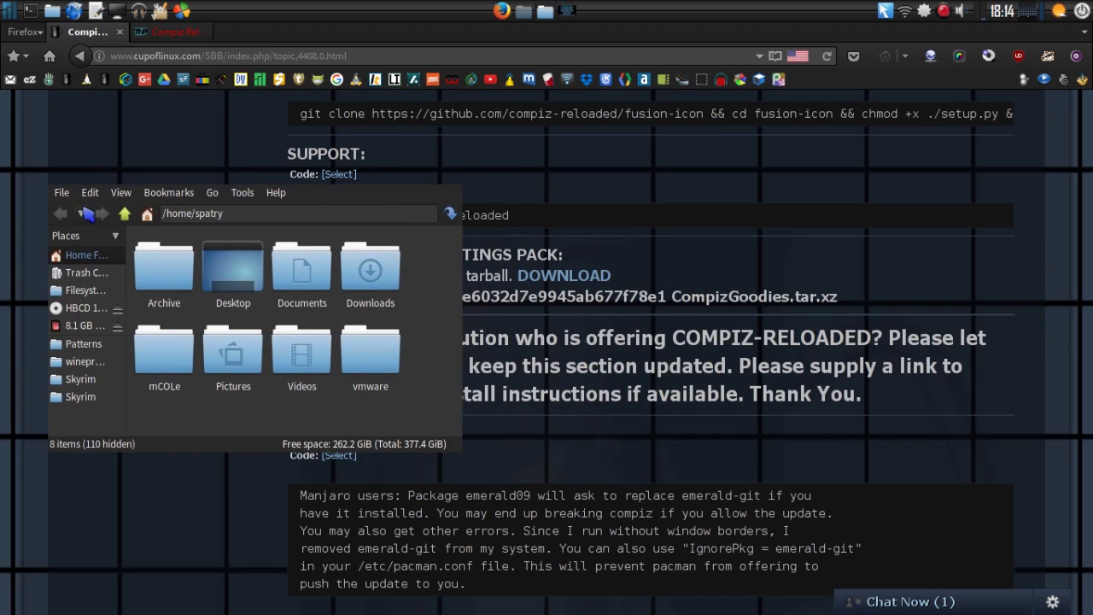
pyautogui.click(62, 193)
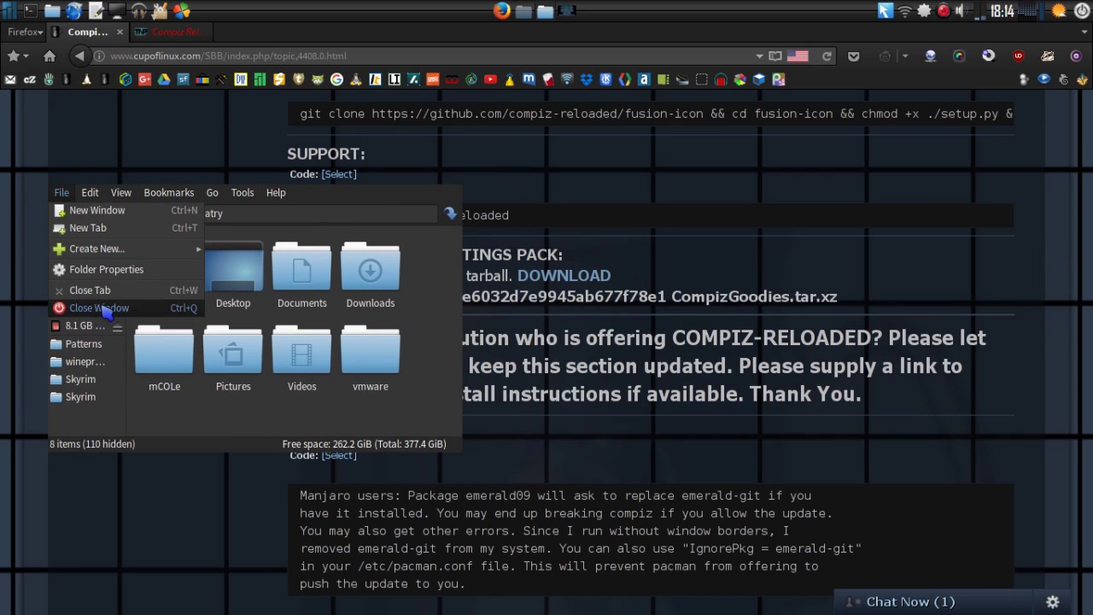
pyautogui.click(101, 308)
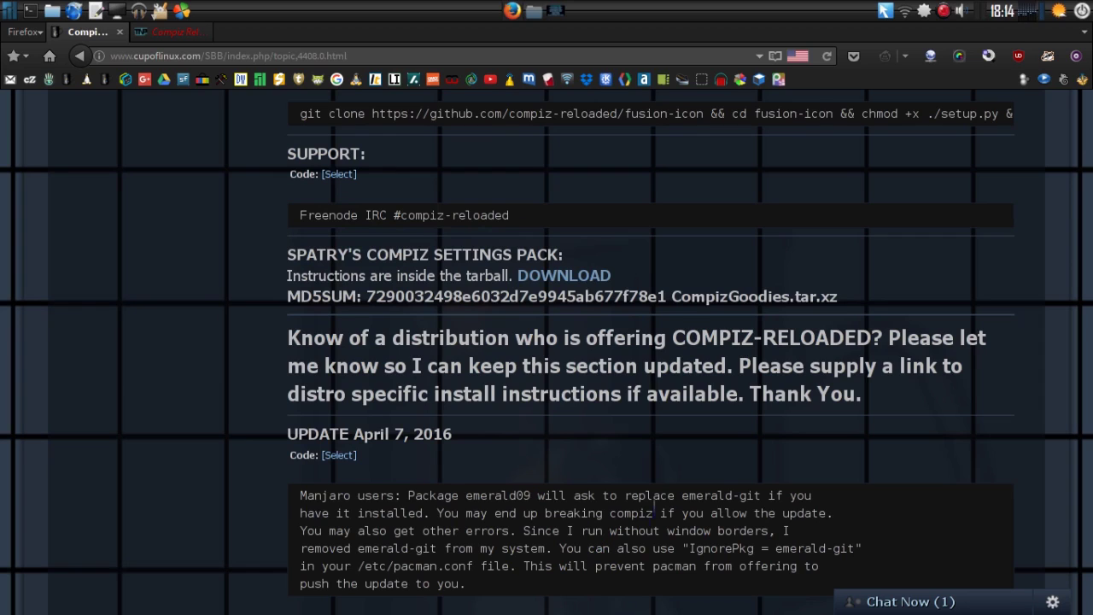
pyautogui.scroll(5, 652, 508)
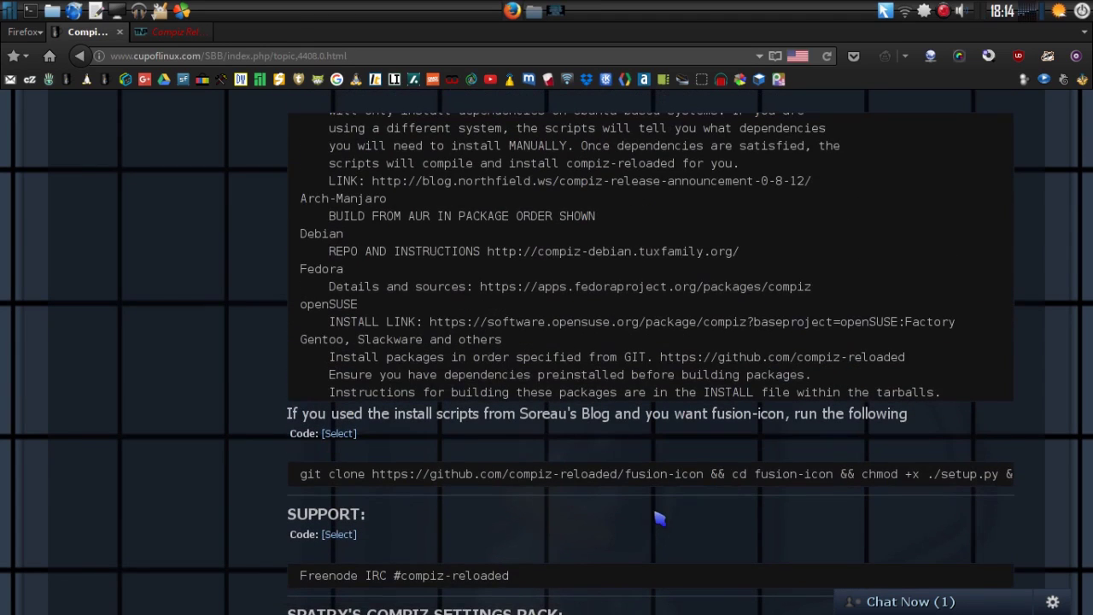
# Scroll the forum topic past the video to the RESOURCES and INSTALL ORDER sections.
pyautogui.scroll(-3, 602, 205)
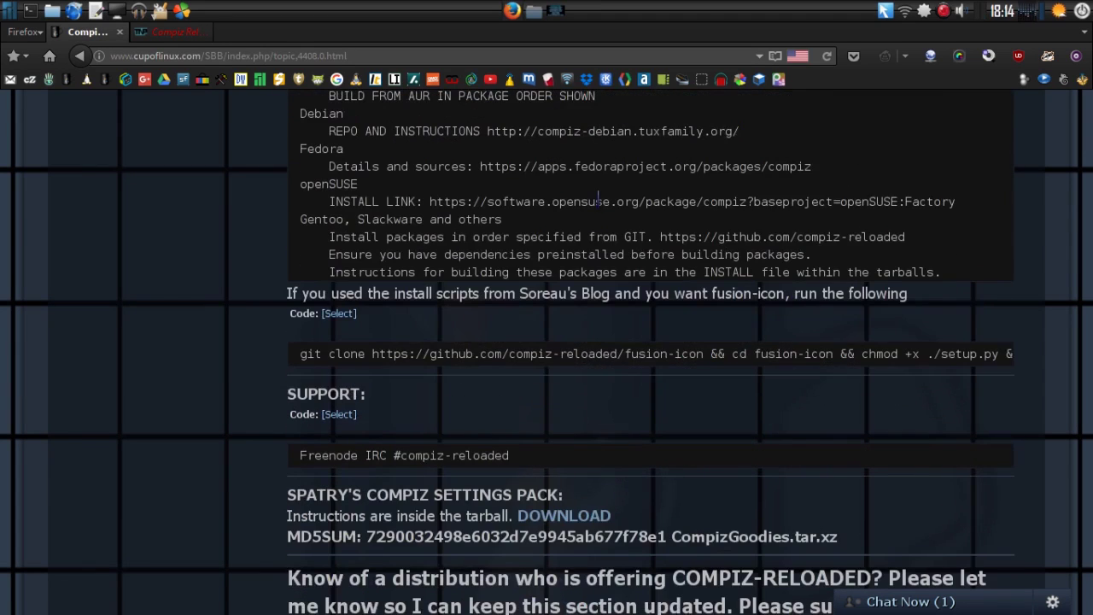
pyautogui.scroll(12, 600, 203)
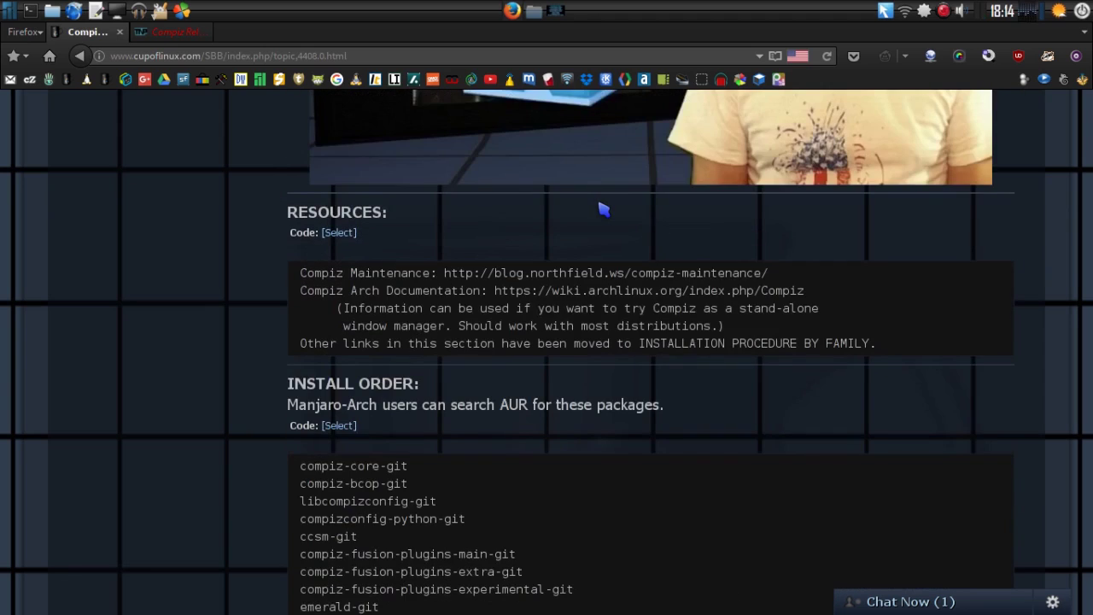
pyautogui.scroll(4, 601, 210)
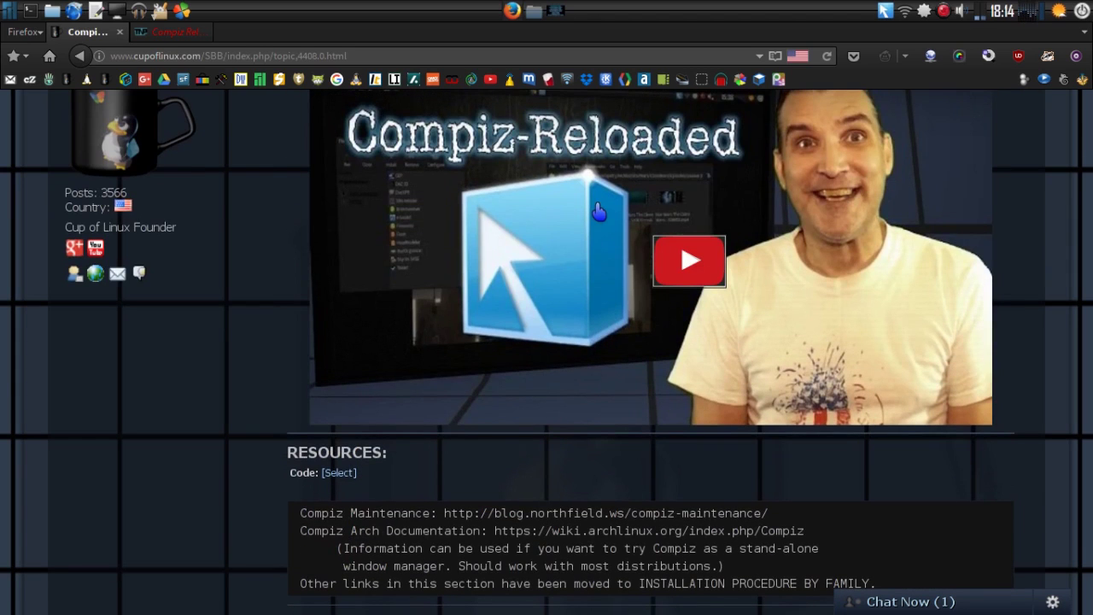
pyautogui.scroll(-3, 598, 211)
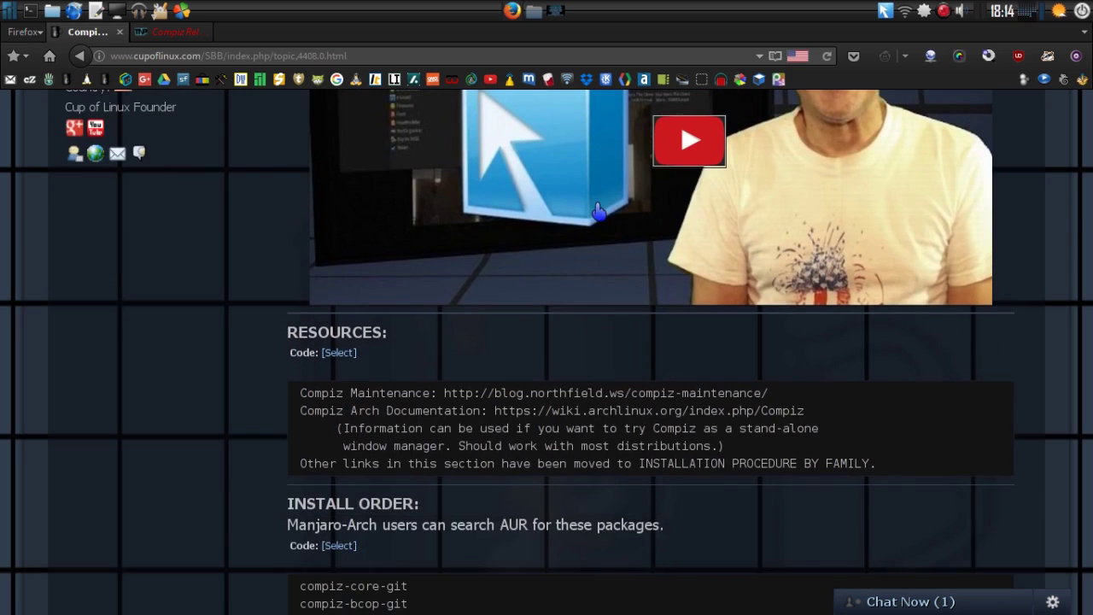
pyautogui.scroll(-4, 226, 223)
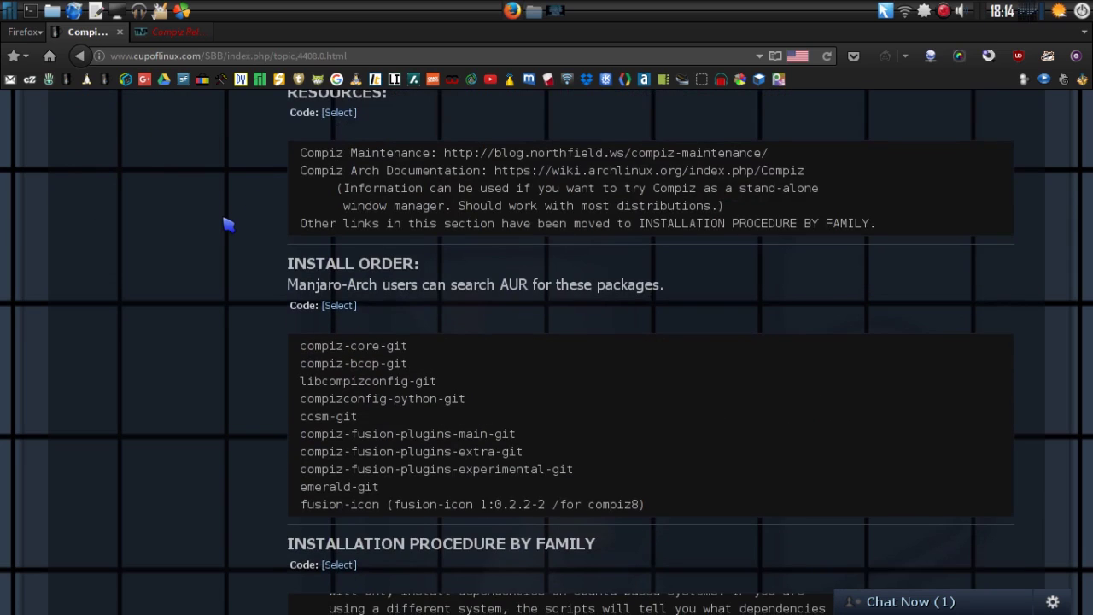
pyautogui.scroll(6, 229, 222)
pyautogui.scroll(4, 229, 222)
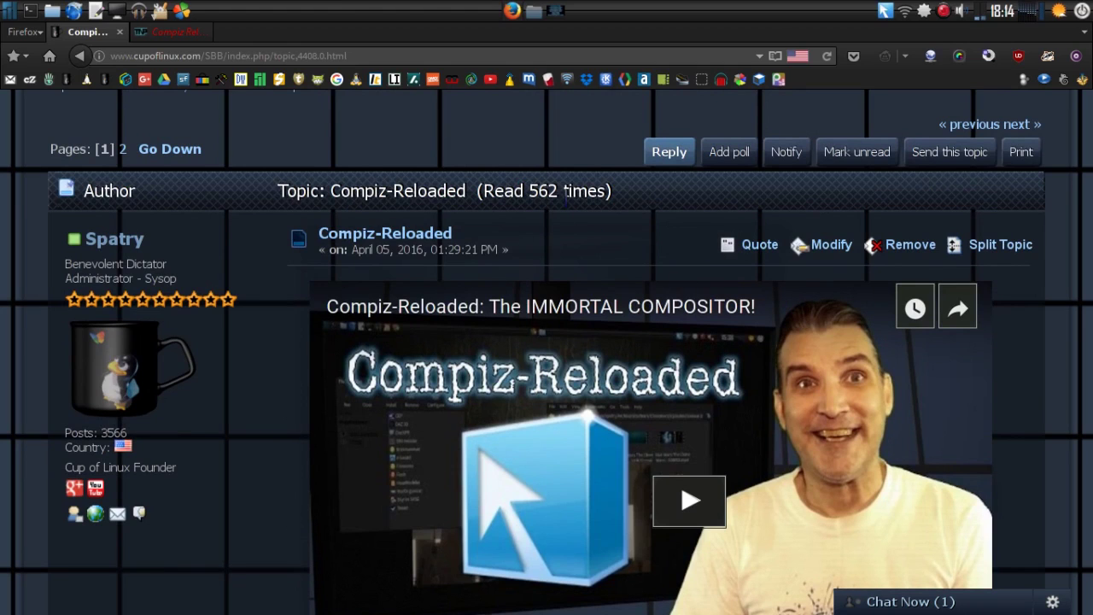
pyautogui.scroll(-2, 580, 283)
pyautogui.scroll(-3, 578, 284)
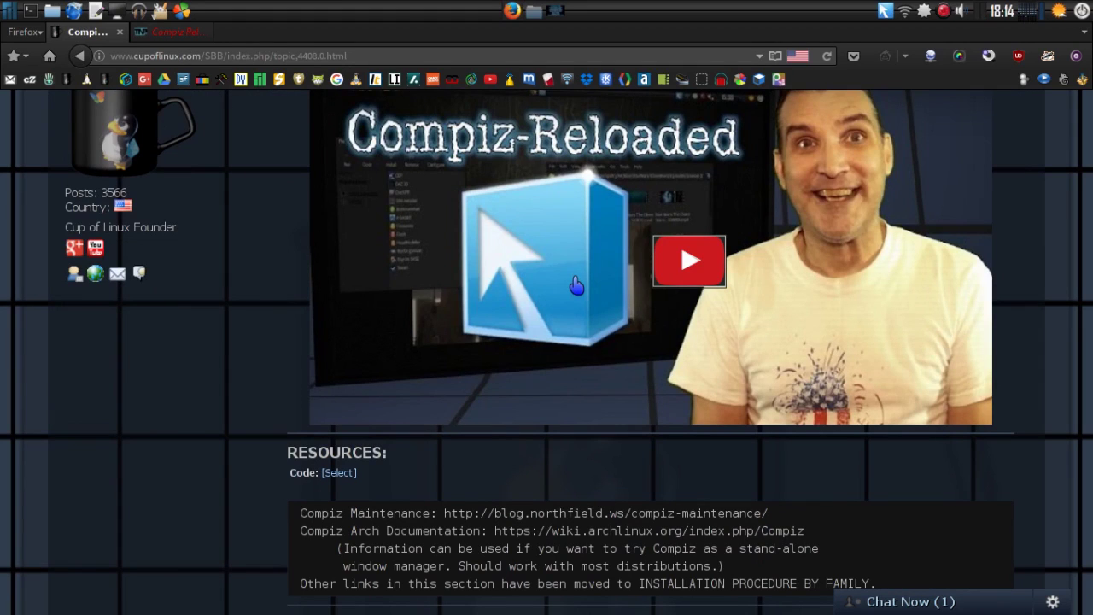
pyautogui.scroll(-5, 576, 286)
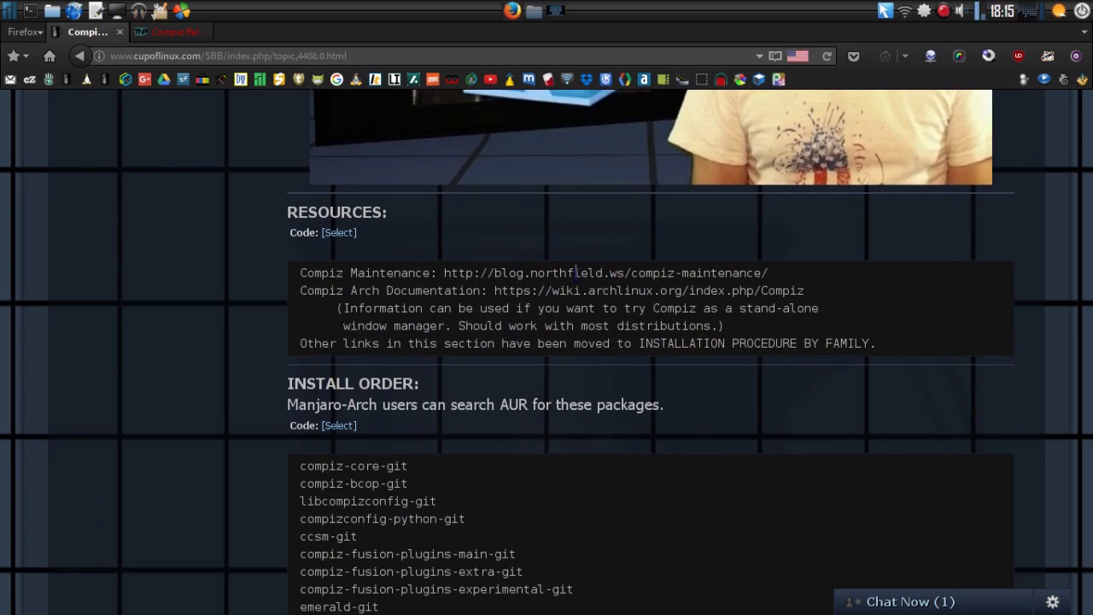
# Copy the Step 3 git clone command from the Compiz 0.8.12 release announcement blog tab.
pyautogui.click(151, 34)
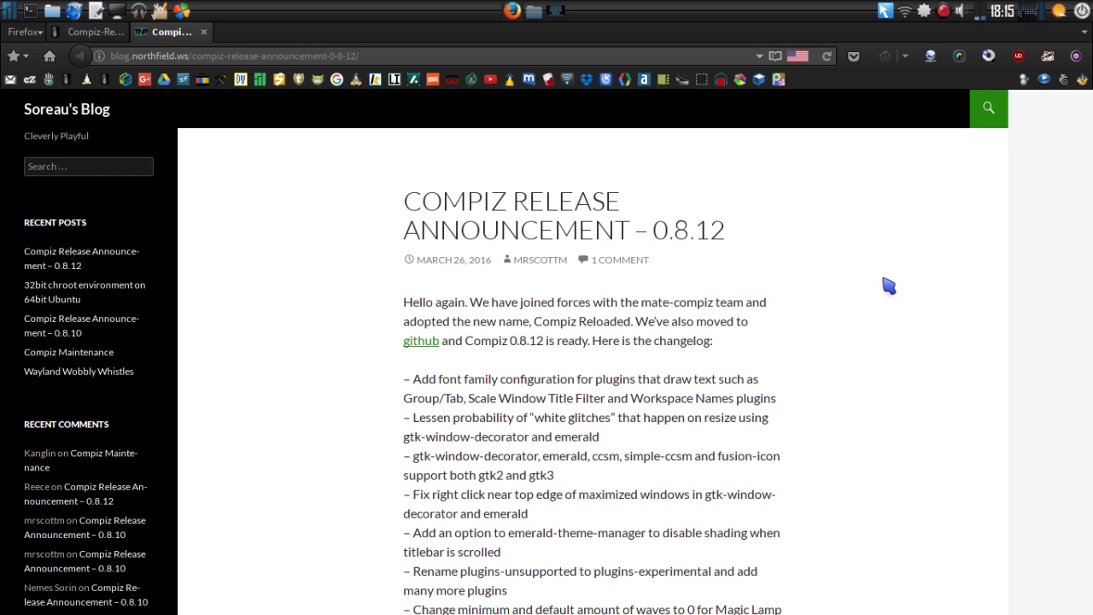
pyautogui.scroll(-7, 885, 280)
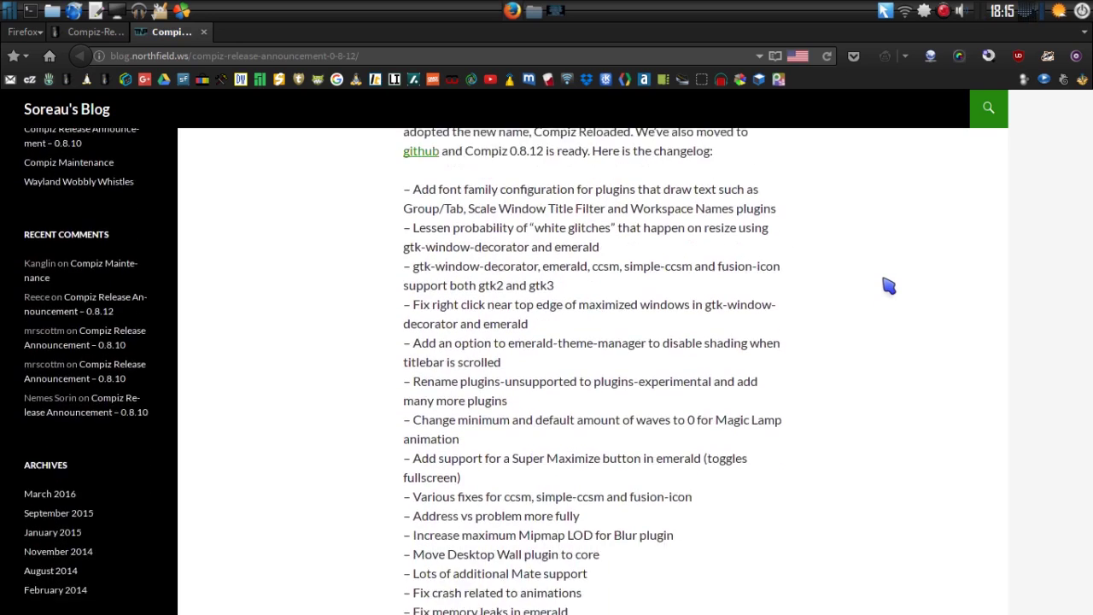
pyautogui.scroll(-5, 888, 285)
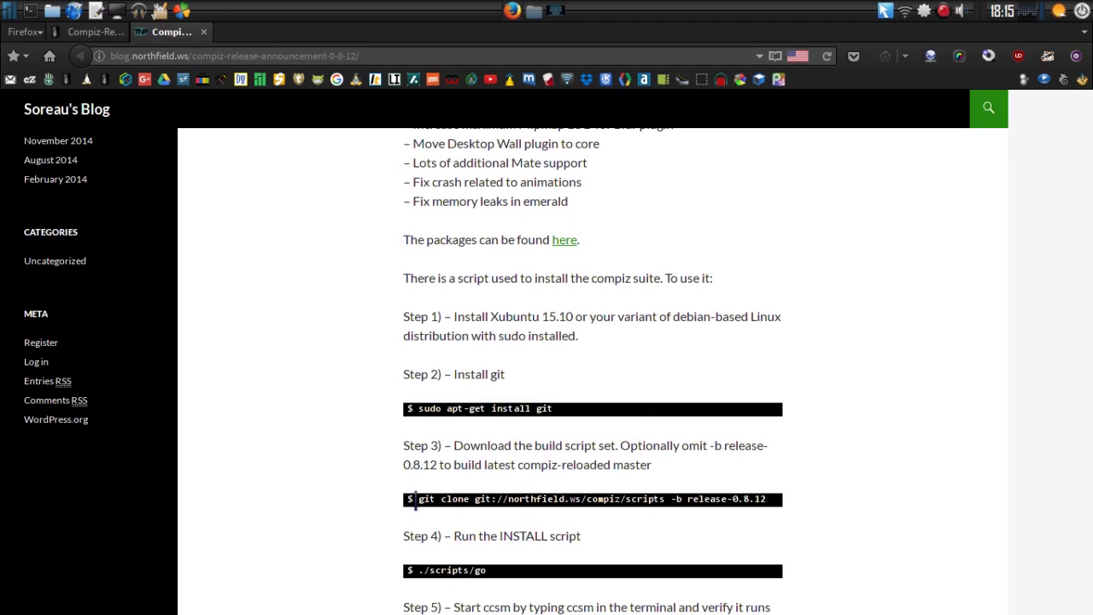
pyautogui.moveTo(418, 499)
pyautogui.mouseDown()
pyautogui.moveTo(795, 512)
pyautogui.moveTo(781, 515)
pyautogui.mouseUp()
pyautogui.rightClick(758, 494)
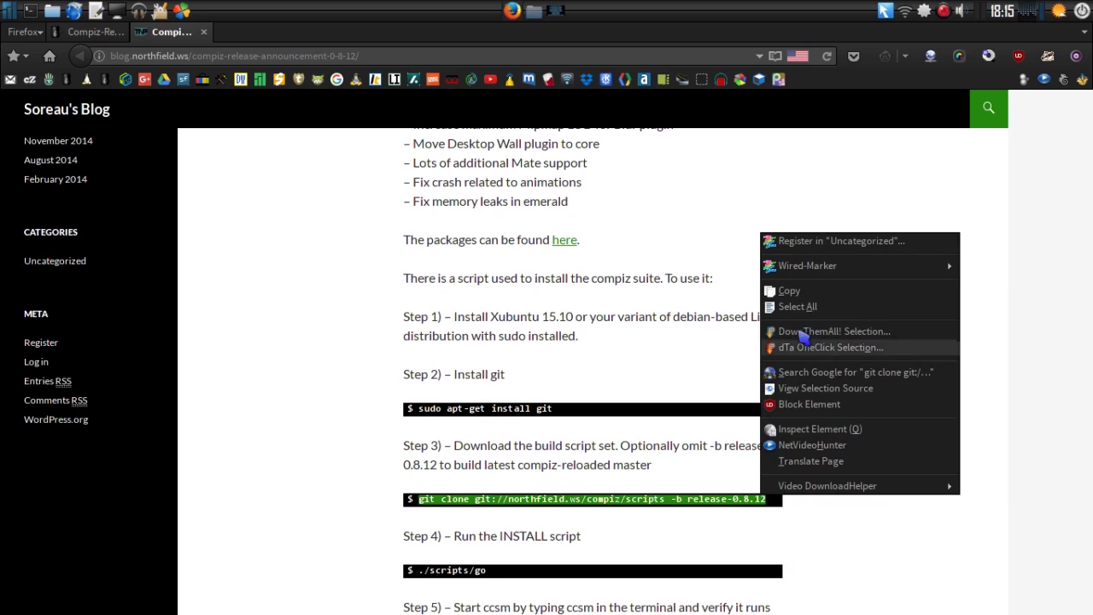
pyautogui.click(794, 292)
# Paste and run the git clone command in the drop-down terminal.
pyautogui.press('F12')
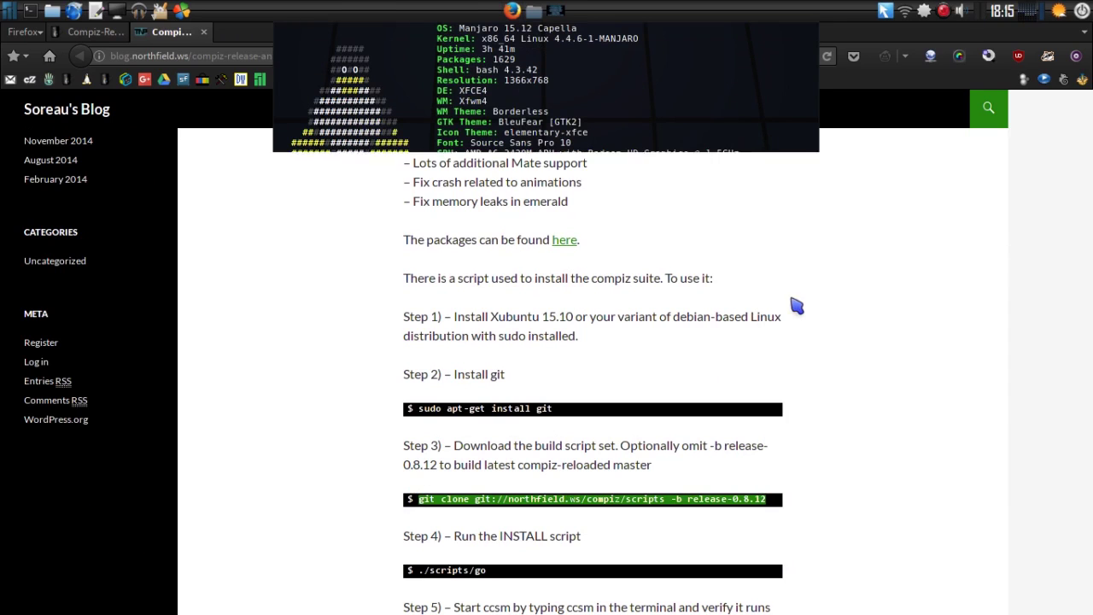
pyautogui.rightClick(504, 211)
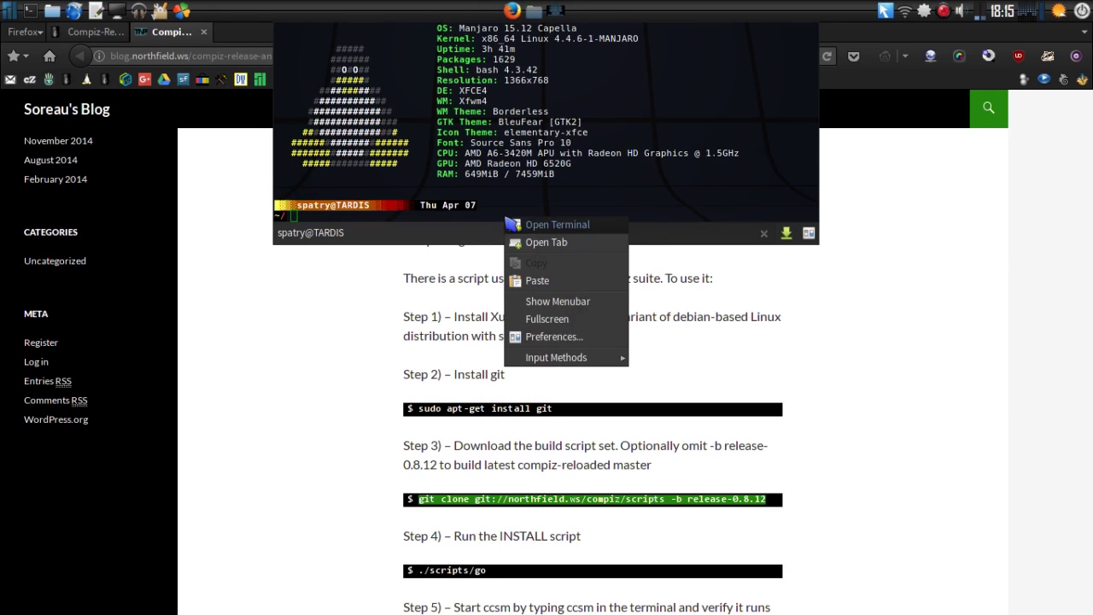
pyautogui.click(539, 282)
pyautogui.press('Return')
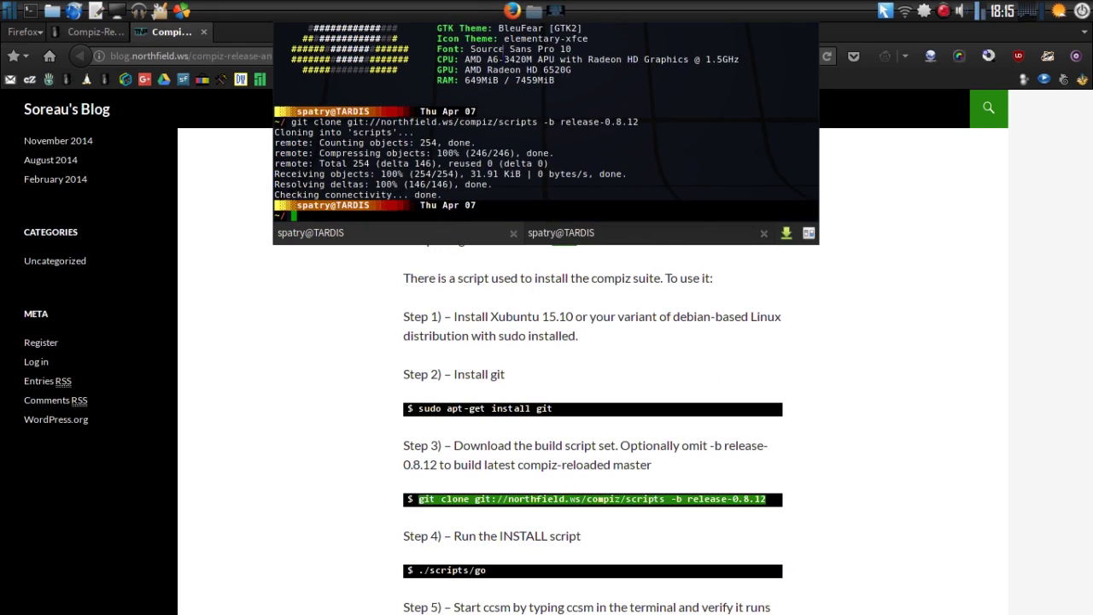
pyautogui.click(534, 10)
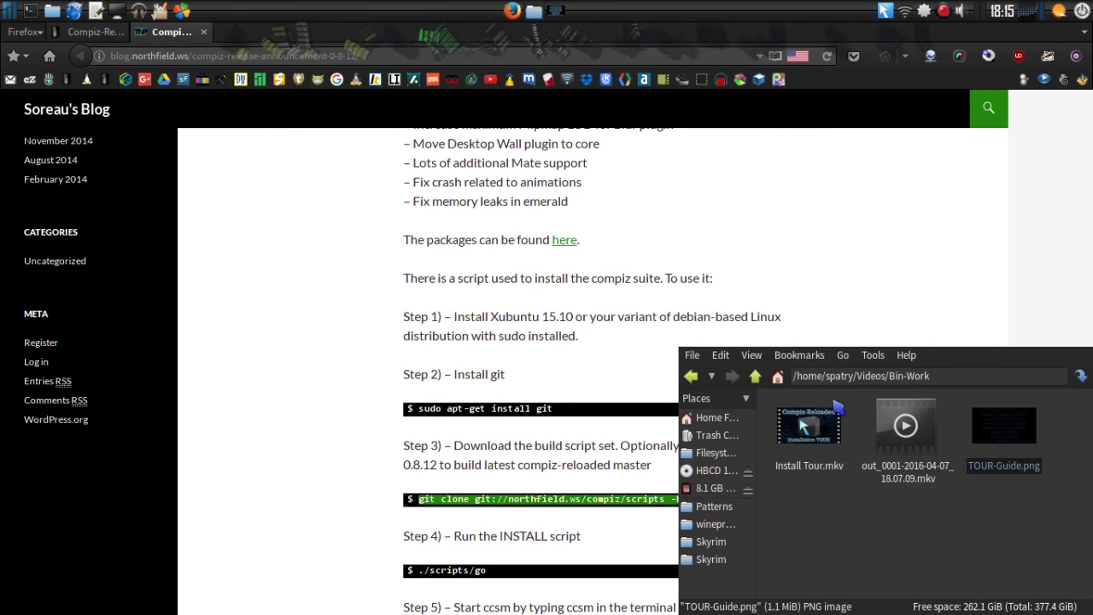
# Open the cloned scripts folder from the home directory in PCManFM and show the terminal output.
pyautogui.click(777, 376)
pyautogui.scroll(-1, 983, 509)
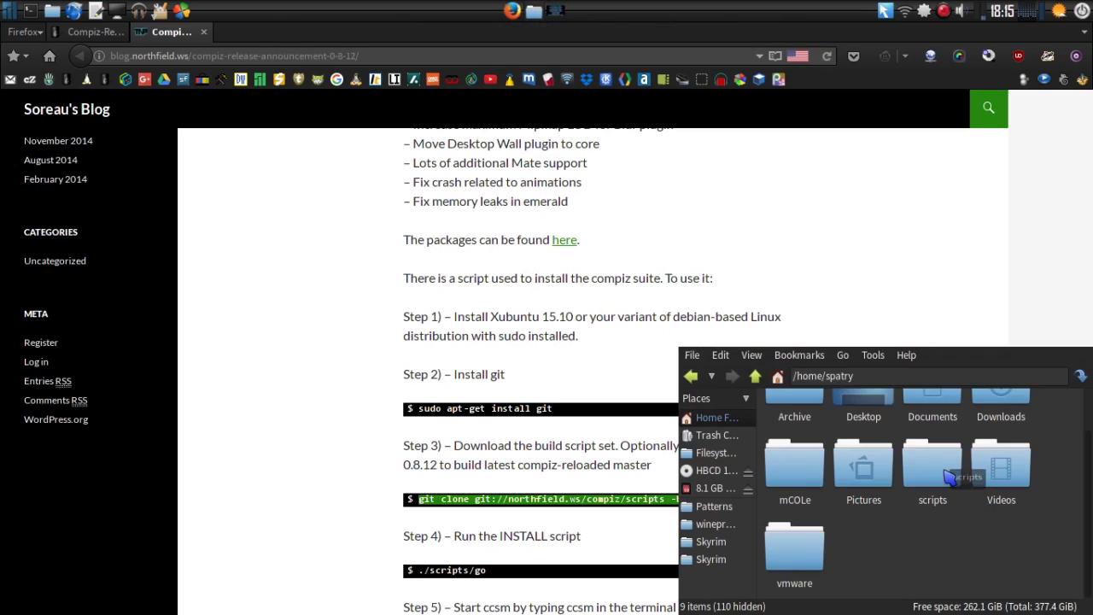
pyautogui.doubleClick(950, 476)
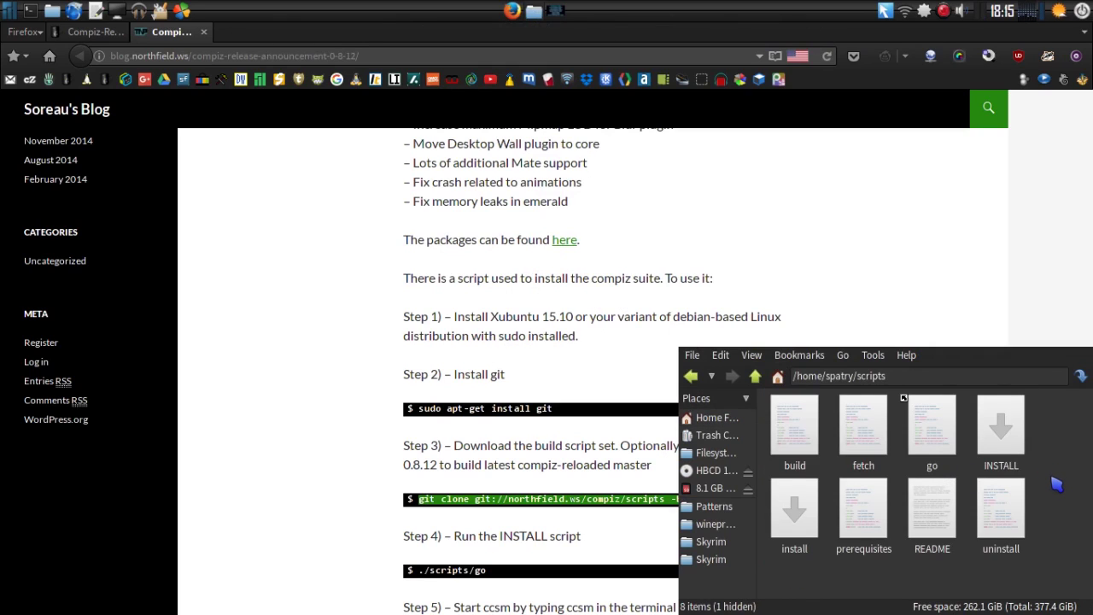
pyautogui.press('F12')
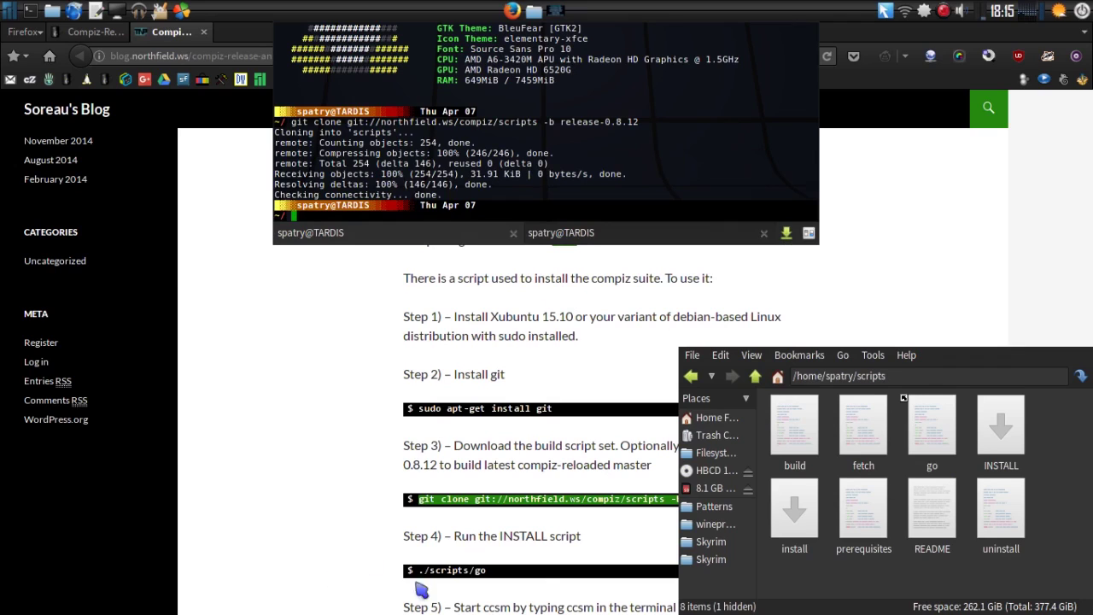
# Copy the Step 4 command ./scripts/go from the blog and run it in the drop-down terminal.
pyautogui.click(508, 571)
pyautogui.moveTo(502, 577); pyautogui.dragTo(418, 575)
pyautogui.rightClick(433, 576)
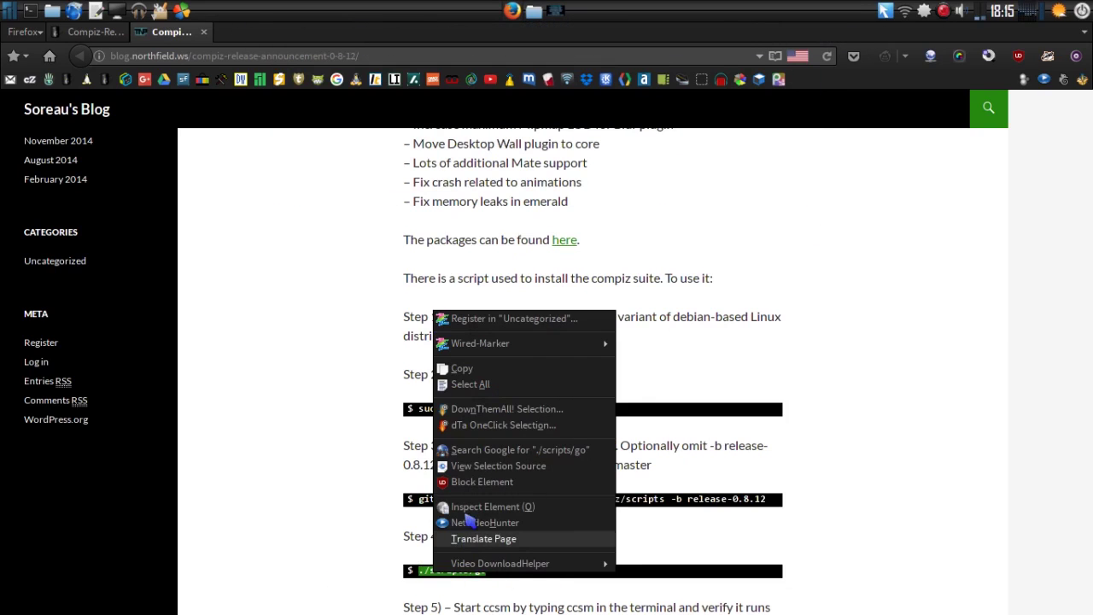
pyautogui.click(479, 369)
pyautogui.press('F12')
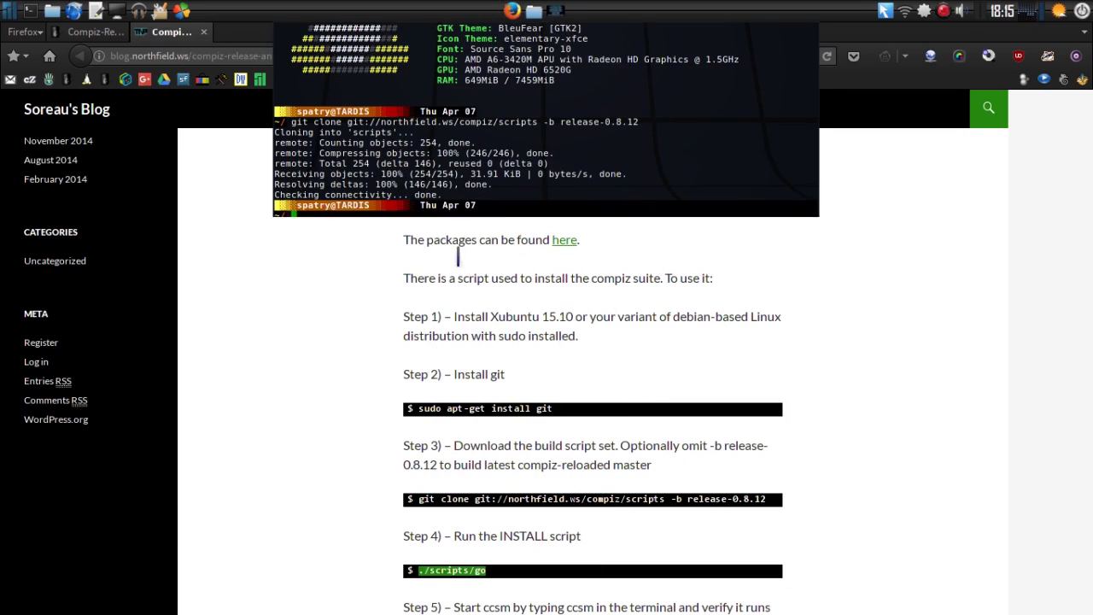
pyautogui.rightClick(422, 215)
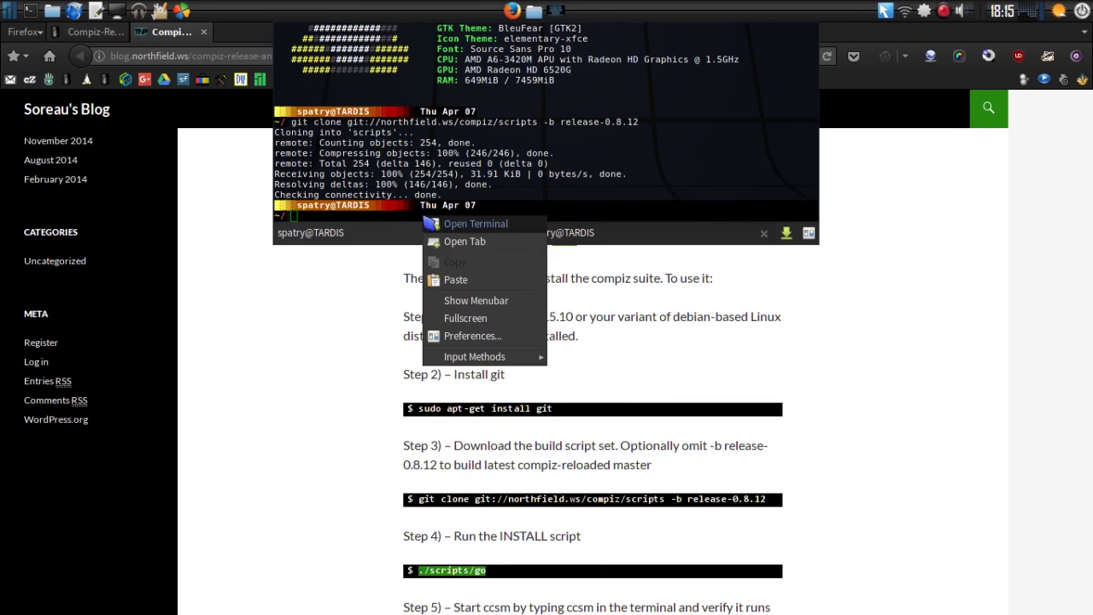
pyautogui.click(453, 282)
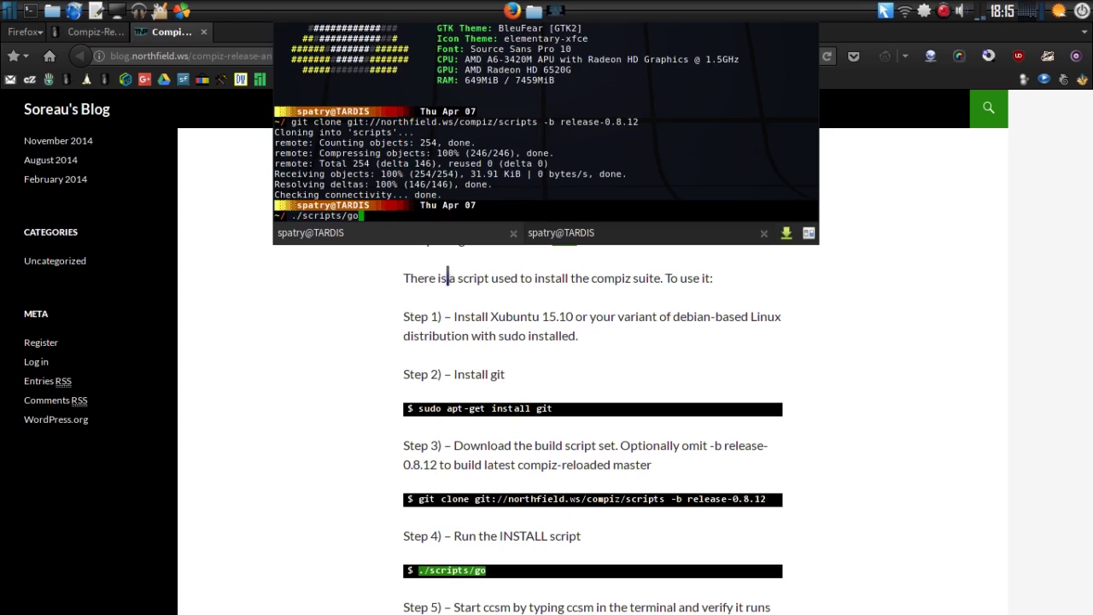
pyautogui.press('Return')
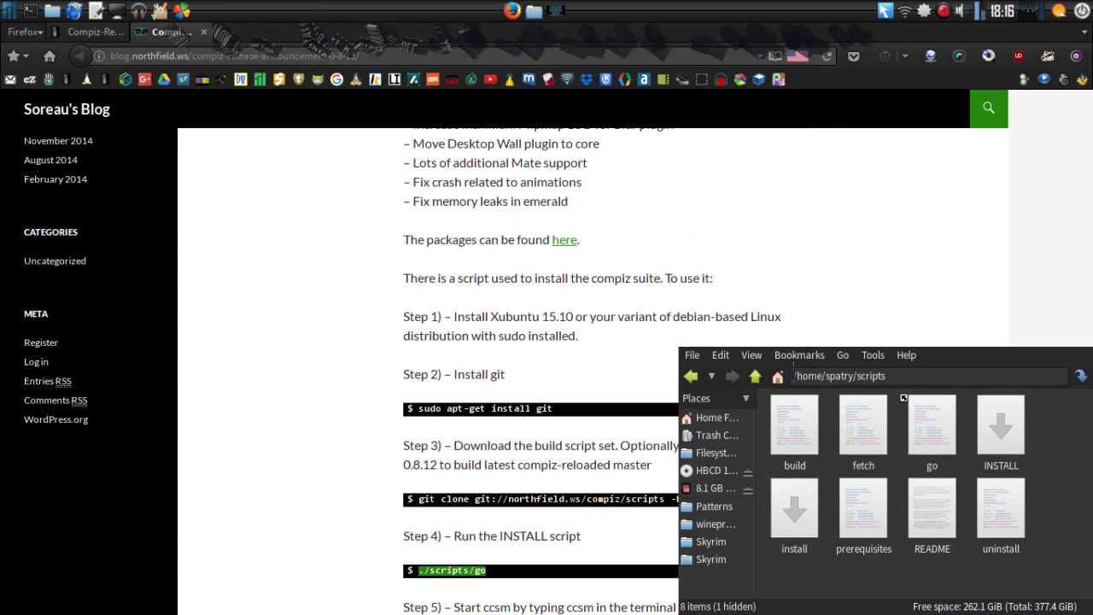
# Browse from Home into src/compiz in PCManFM, then bring down the terminal to watch the build.
pyautogui.click(754, 376)
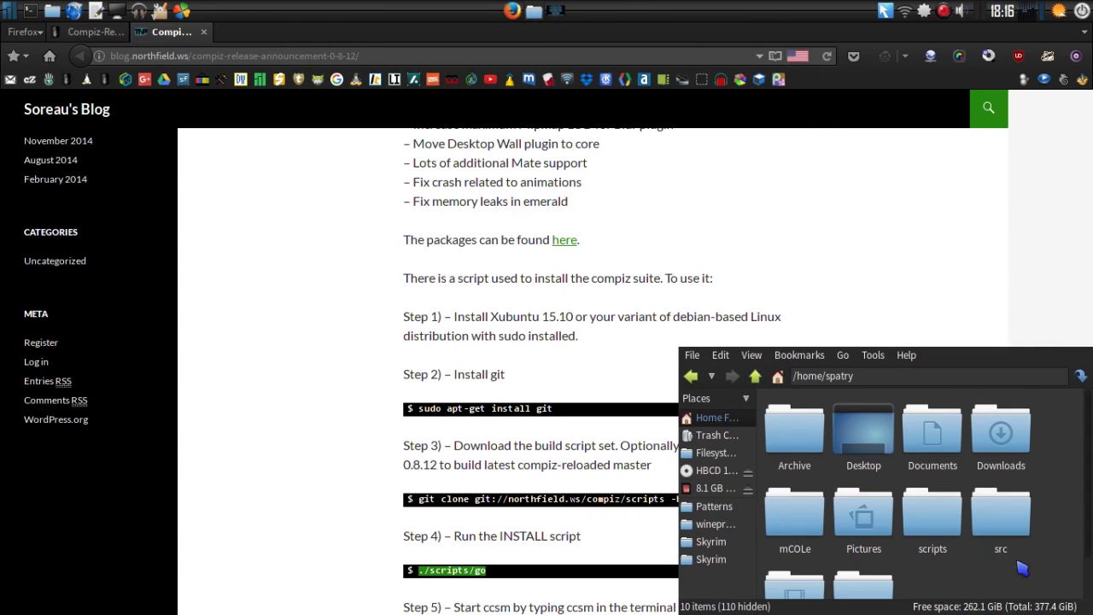
pyautogui.scroll(-2, 1022, 567)
pyautogui.doubleClick(1028, 482)
pyautogui.doubleClick(804, 439)
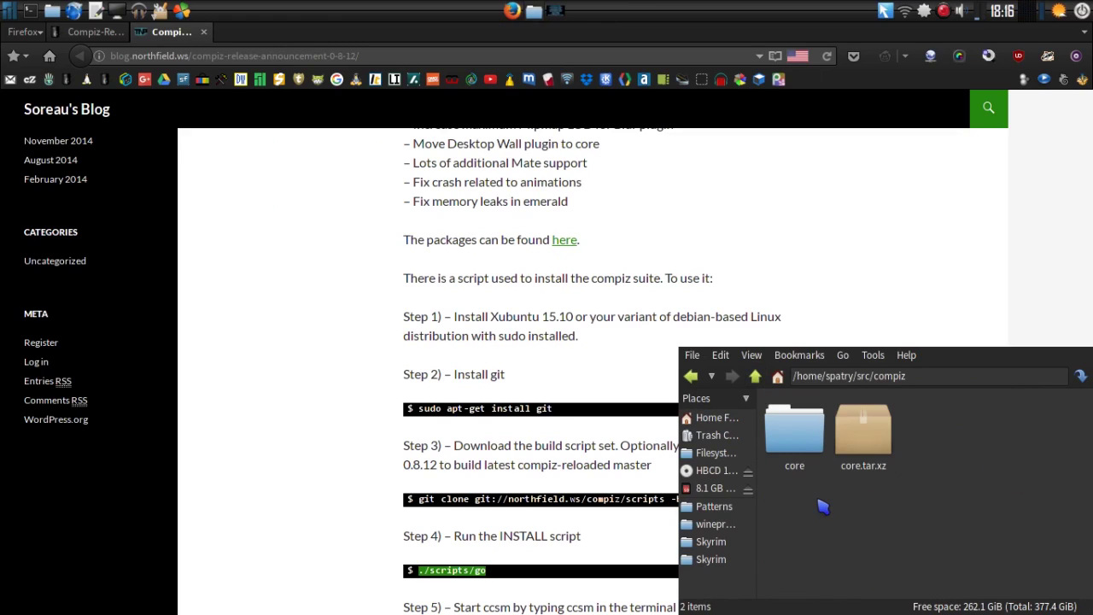
pyautogui.press('F12')
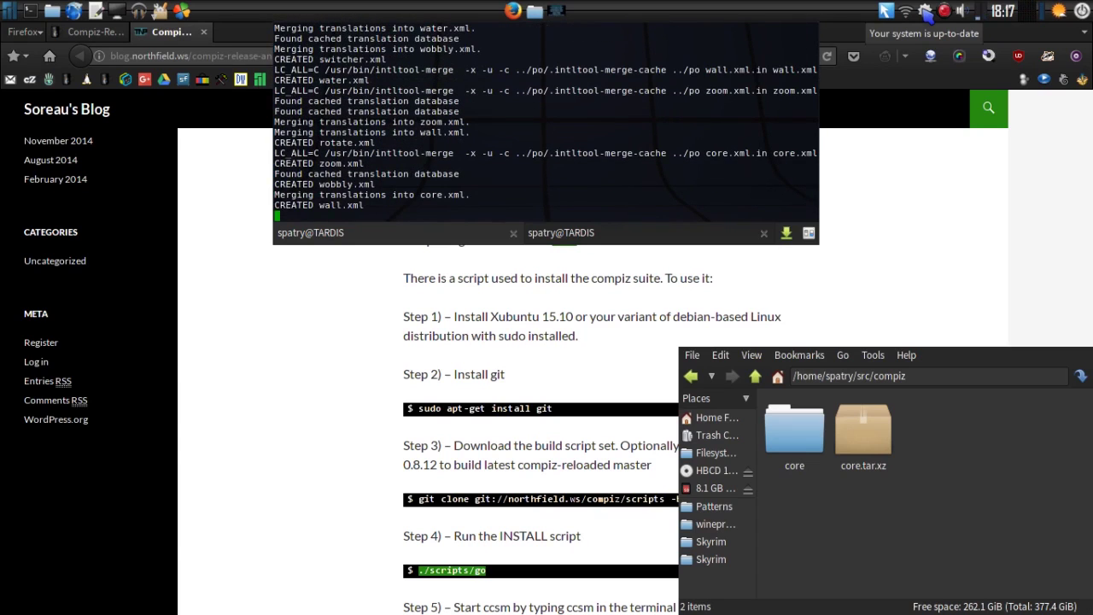
pyautogui.rightClick(927, 15)
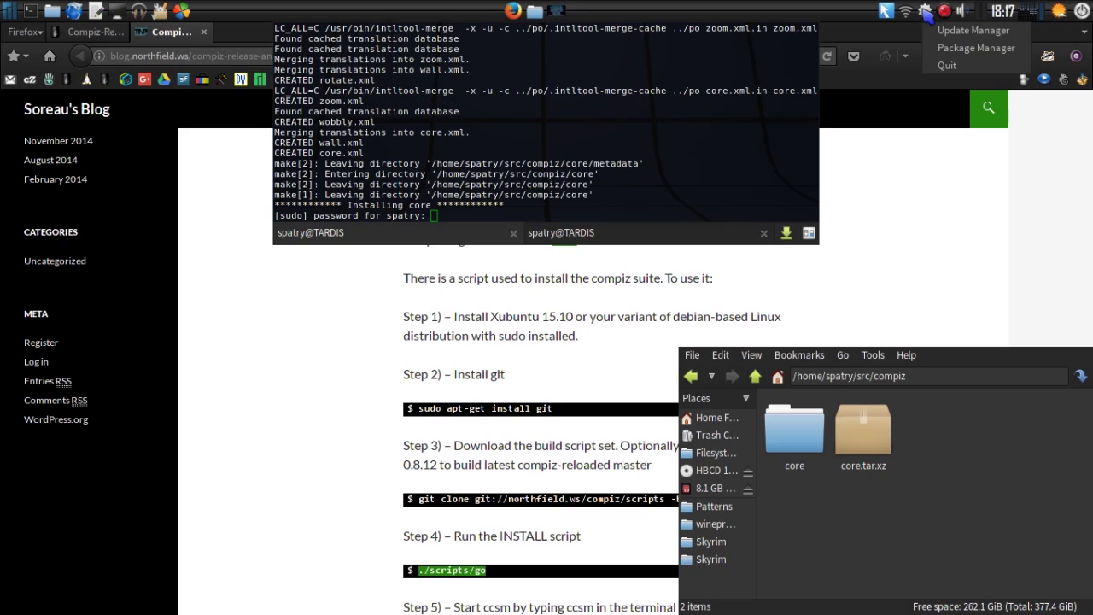
pyautogui.click(949, 33)
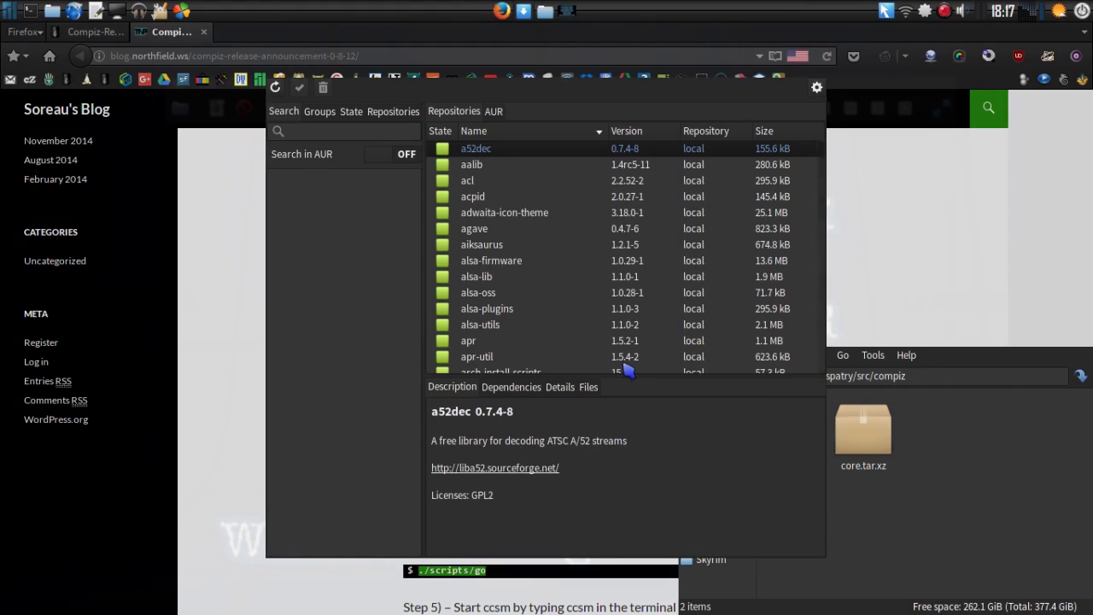
pyautogui.scroll(-5, 639, 289)
pyautogui.scroll(-4, 673, 245)
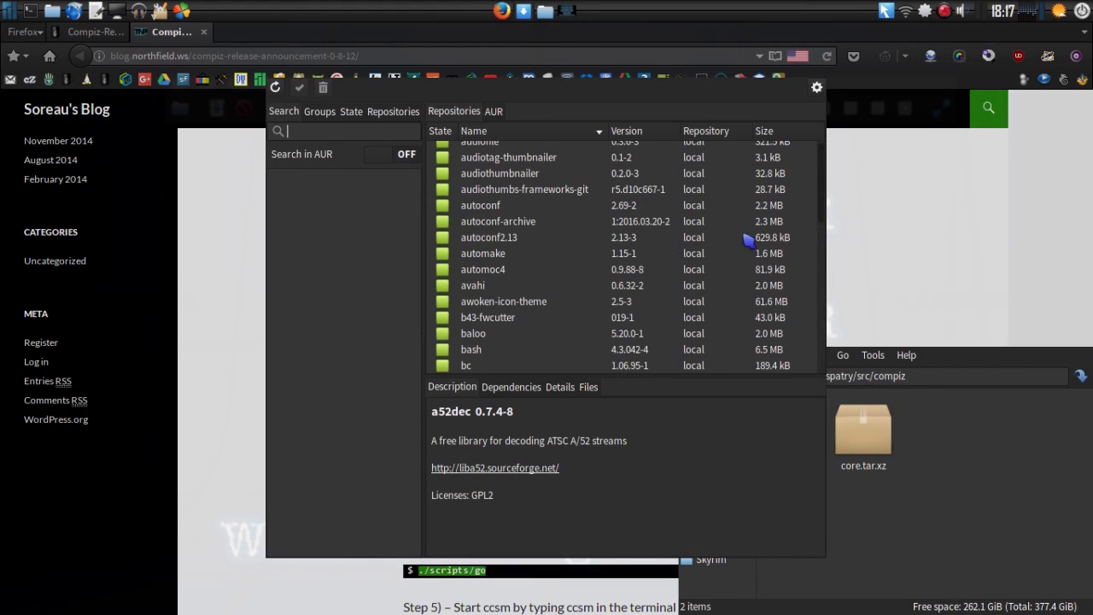
pyautogui.moveTo(821, 202); pyautogui.dragTo(829, 163)
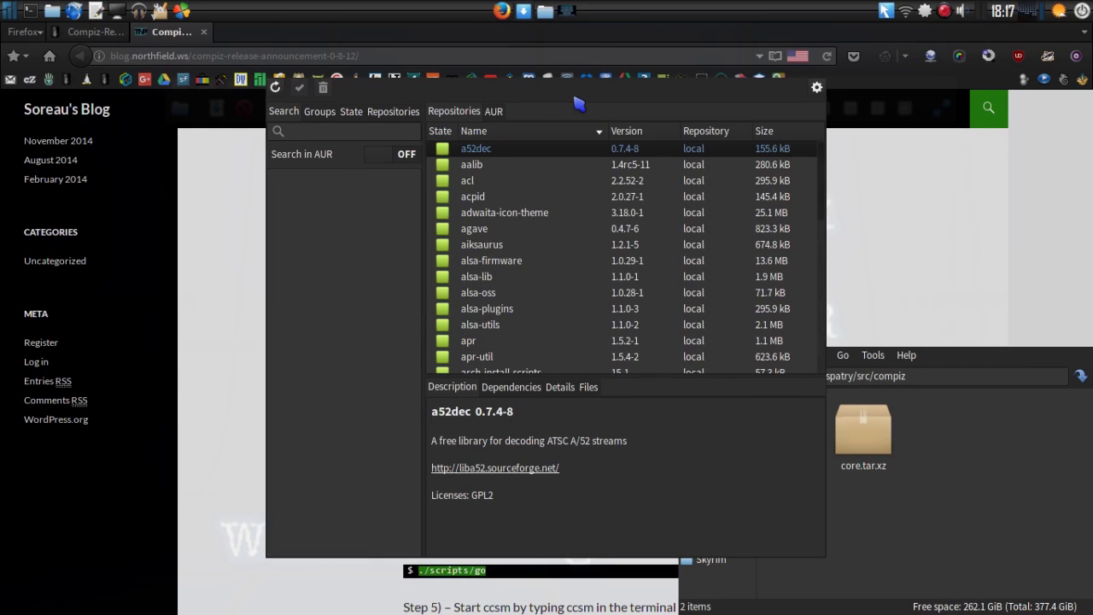
pyautogui.rightClick(524, 16)
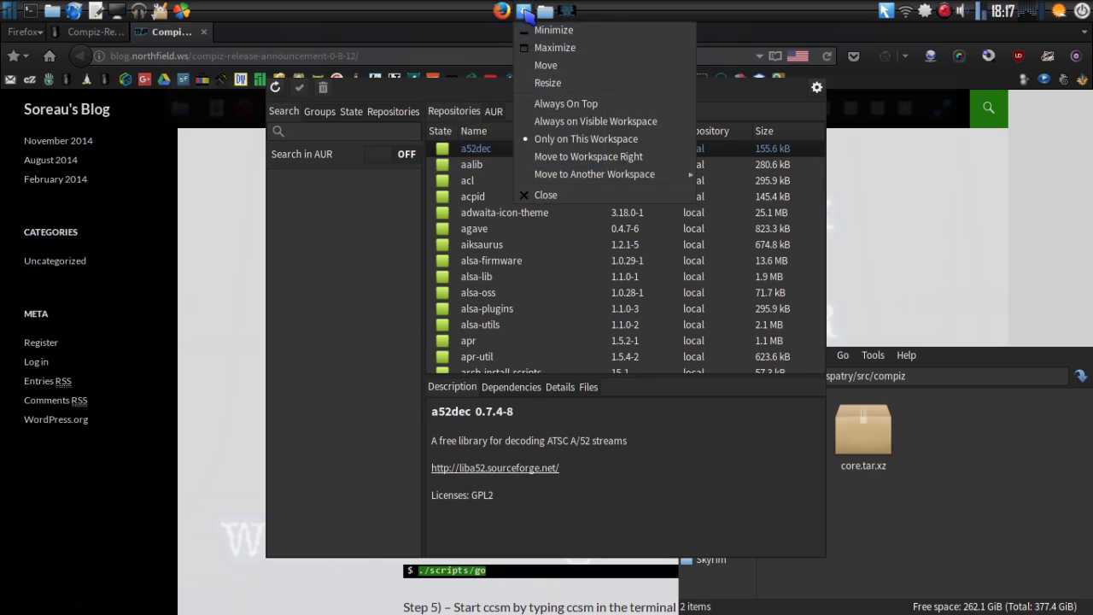
pyautogui.click(549, 198)
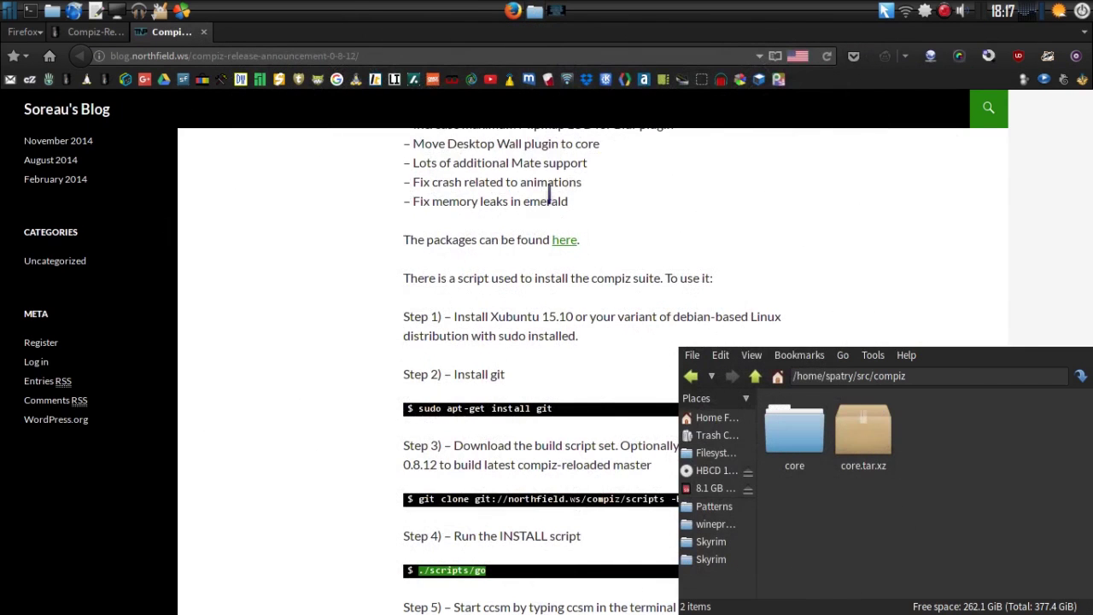
# Supply the sudo password at the install script's prompt in the drop-down terminal, then hide it.
pyautogui.press('F12')
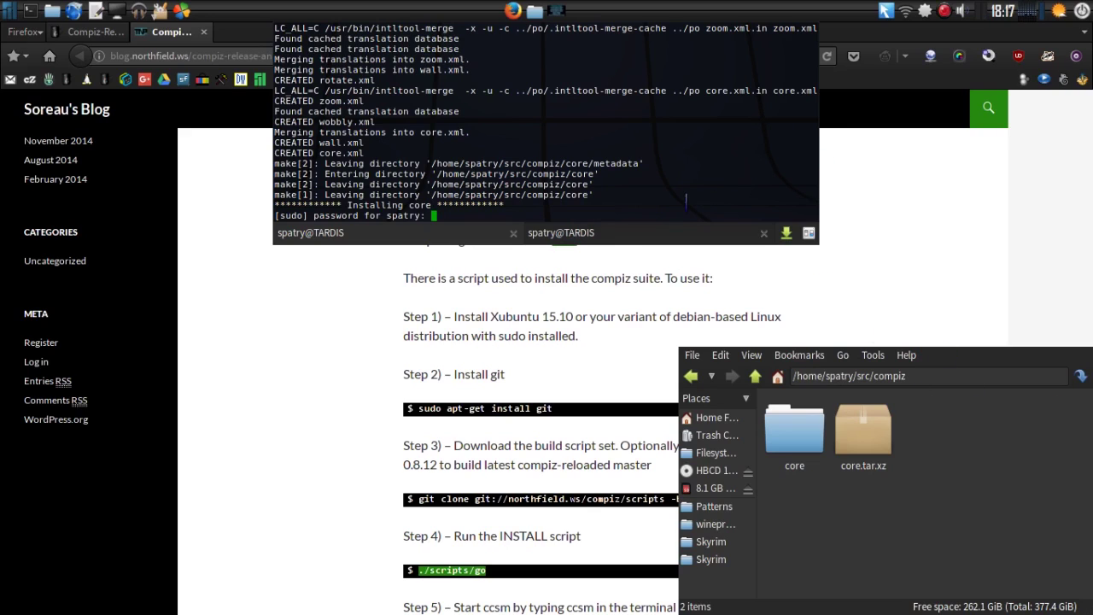
pyautogui.hotkey('ctrl', 'c')
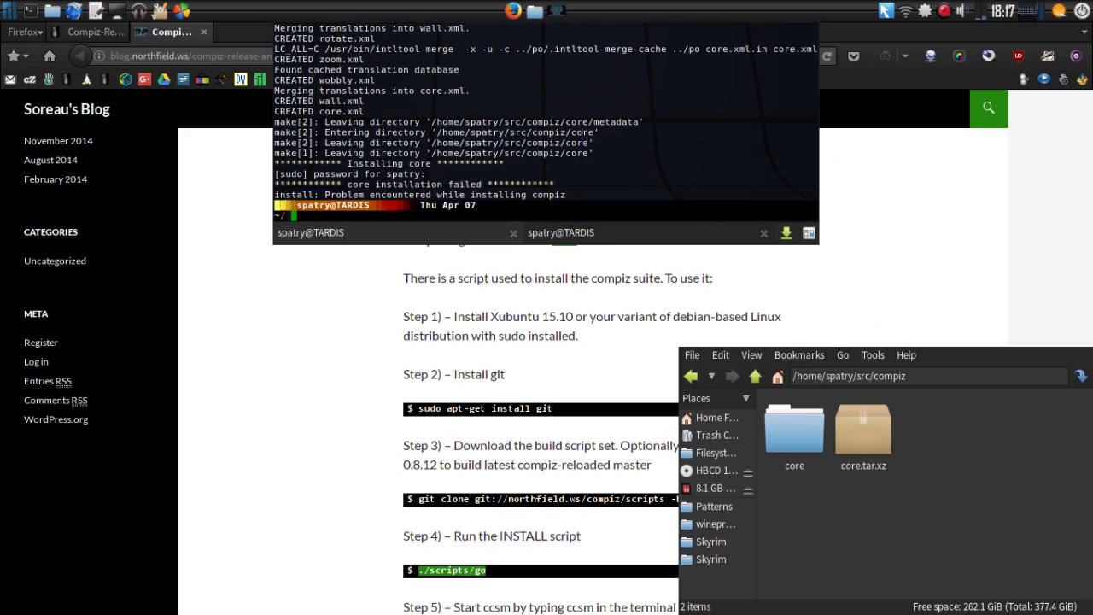
pyautogui.click(820, 296)
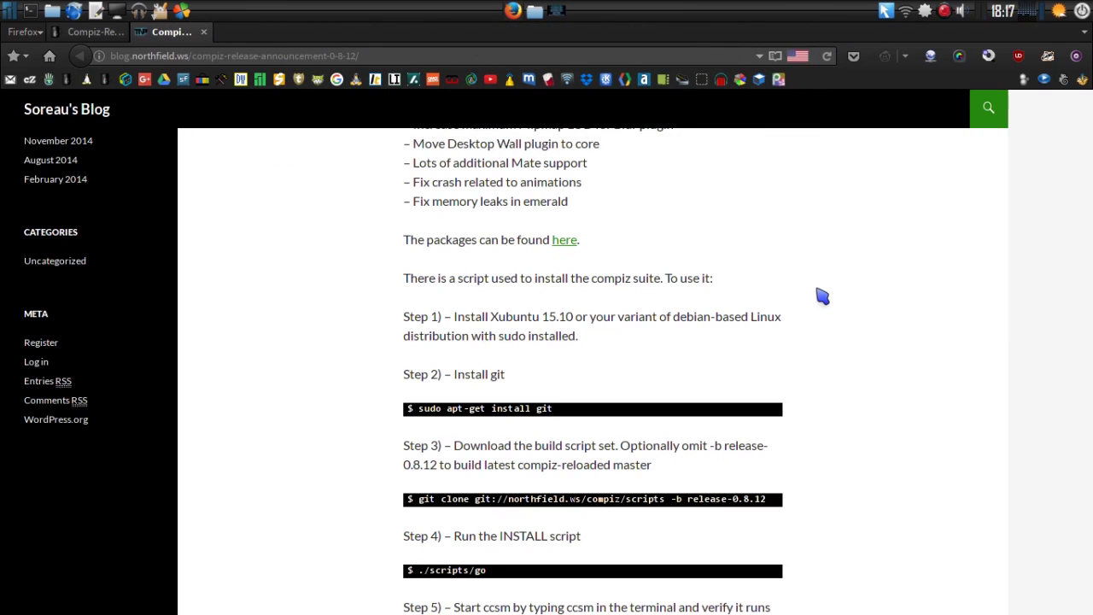
# Read through the Compiz 0.8.12 announcement's changelog and install-script steps on Soreau's Blog.
pyautogui.scroll(-10, 820, 296)
pyautogui.scroll(12, 821, 296)
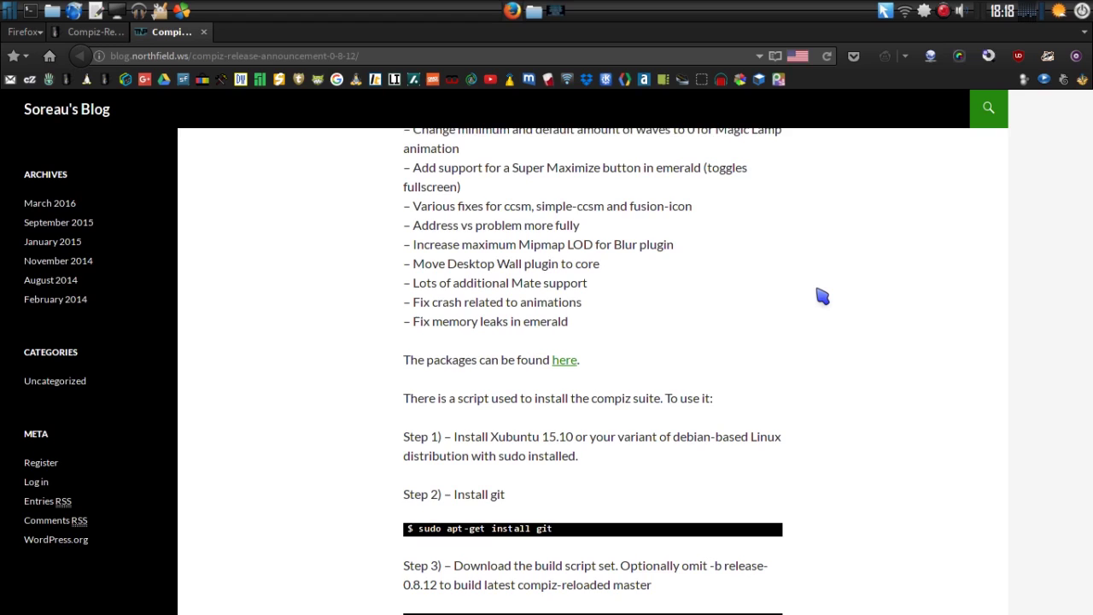
pyautogui.scroll(-10, 822, 297)
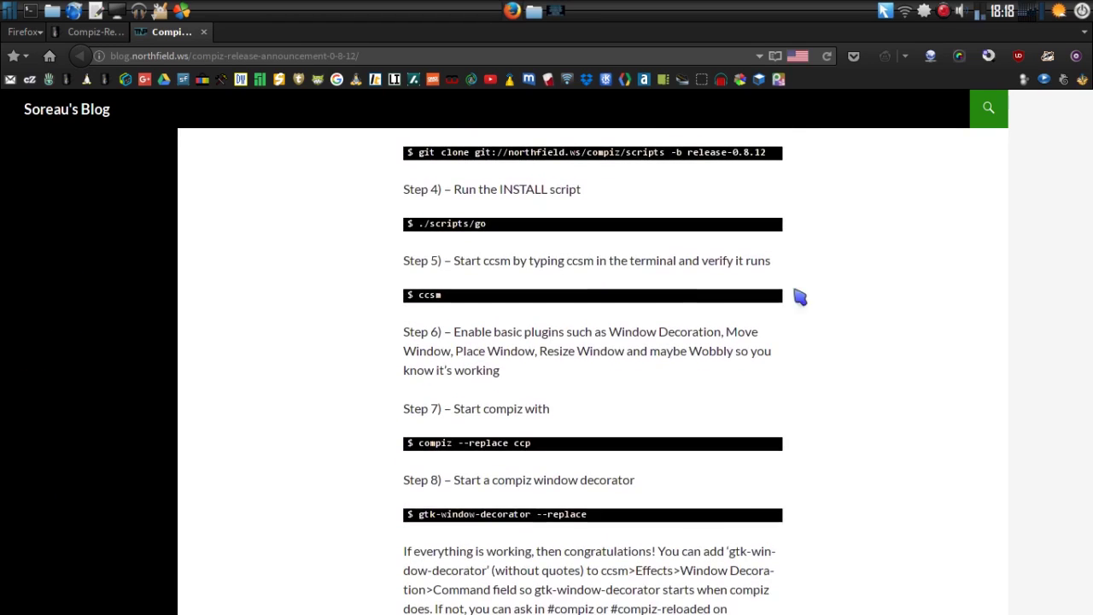
pyautogui.scroll(-5, 534, 356)
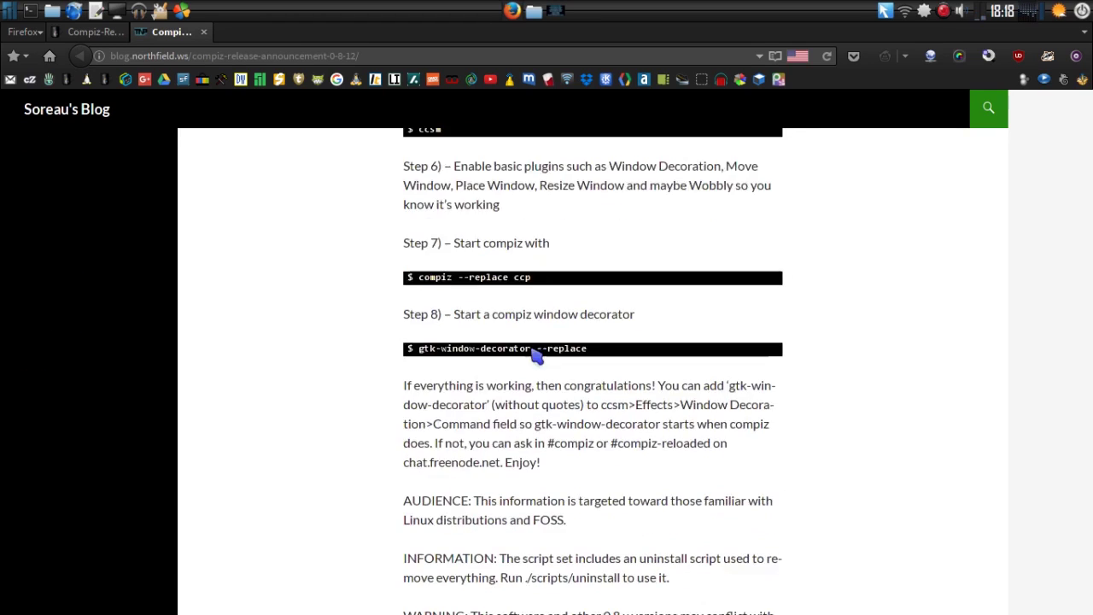
pyautogui.scroll(-7, 463, 358)
pyautogui.scroll(16, 512, 352)
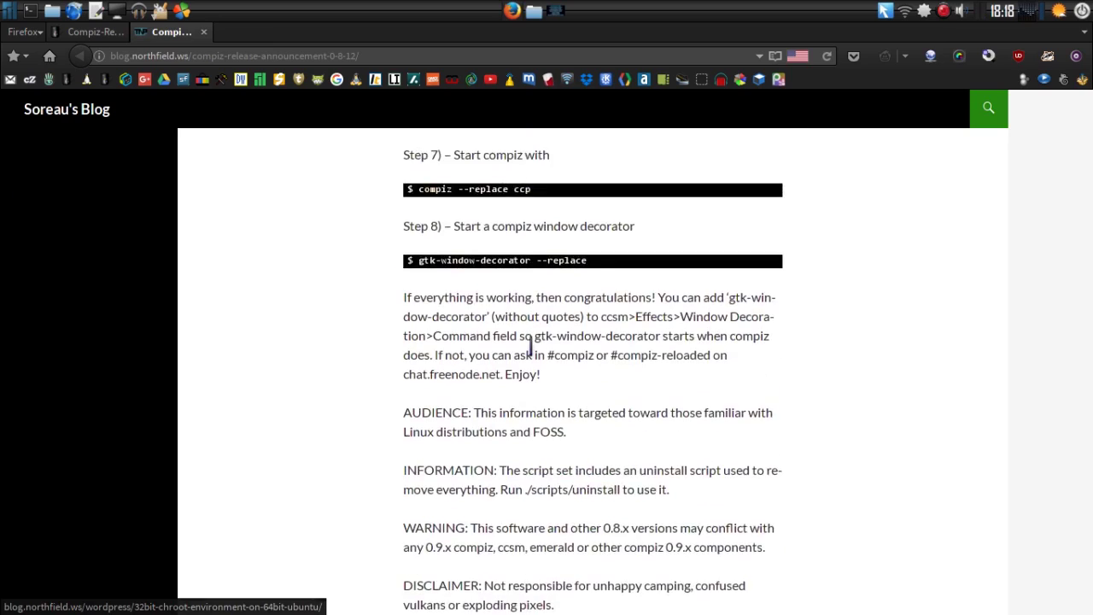
pyautogui.scroll(8, 520, 352)
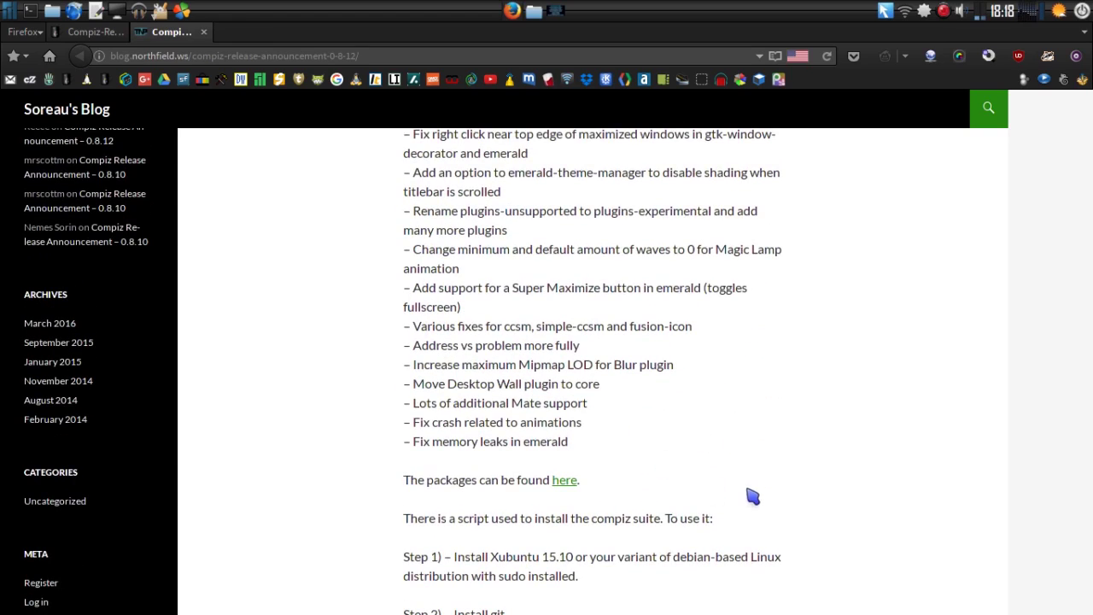
pyautogui.scroll(-5, 751, 490)
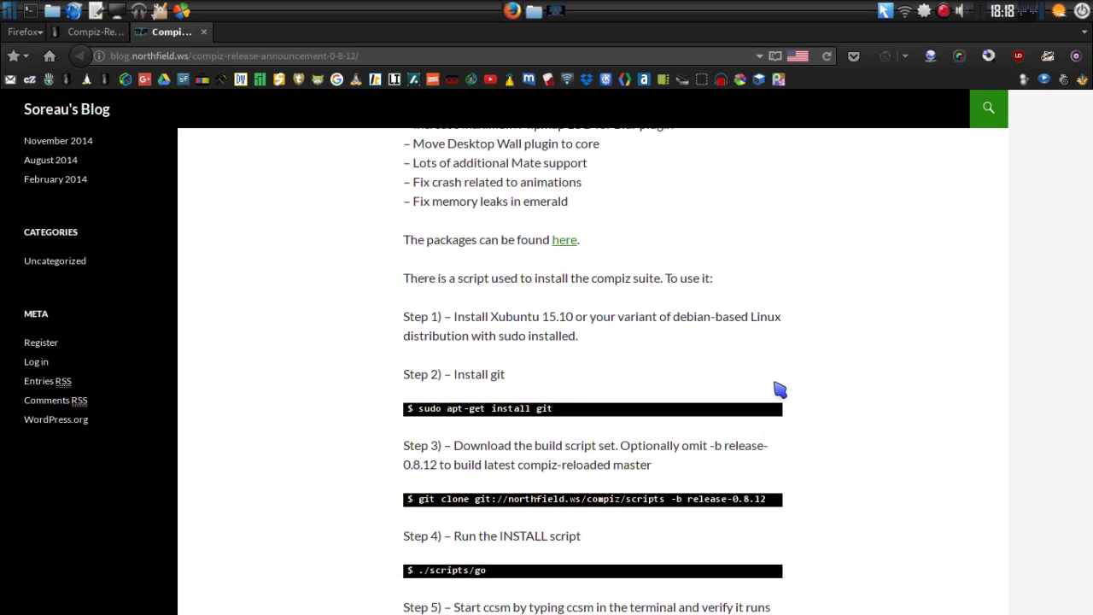
pyautogui.scroll(3, 779, 389)
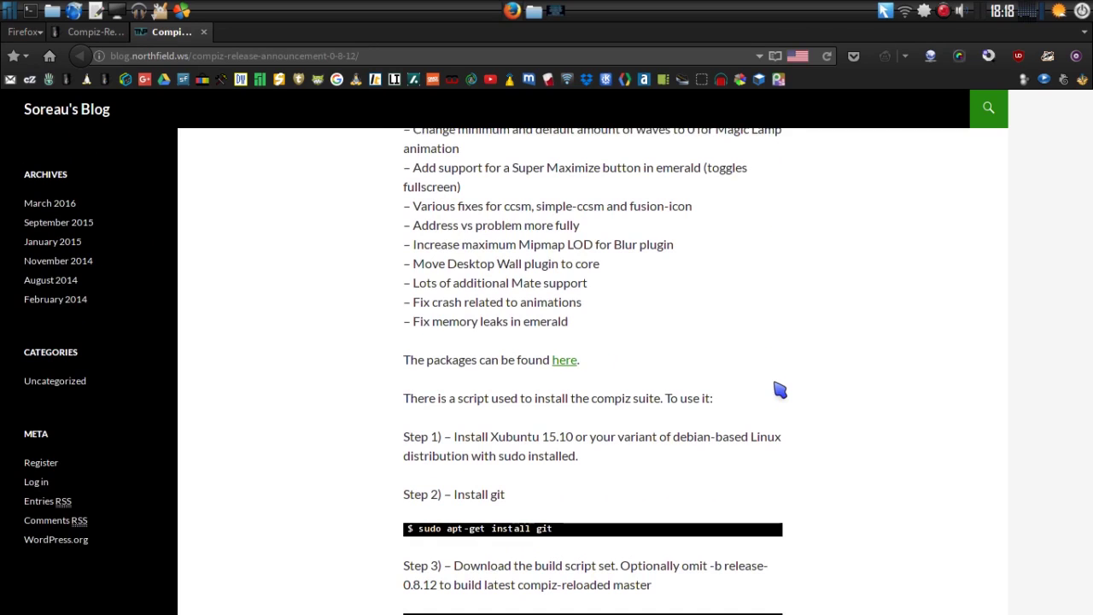
pyautogui.scroll(6, 779, 388)
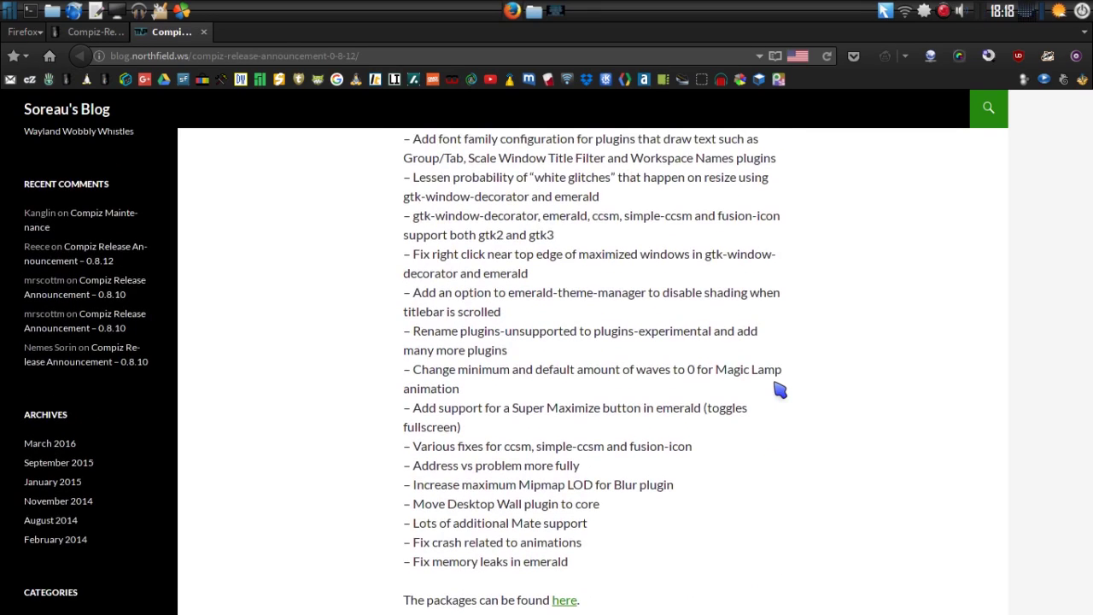
# Return to the Cup of Linux forum post and locate its installation procedure.
pyautogui.click(86, 36)
pyautogui.scroll(1, 630, 403)
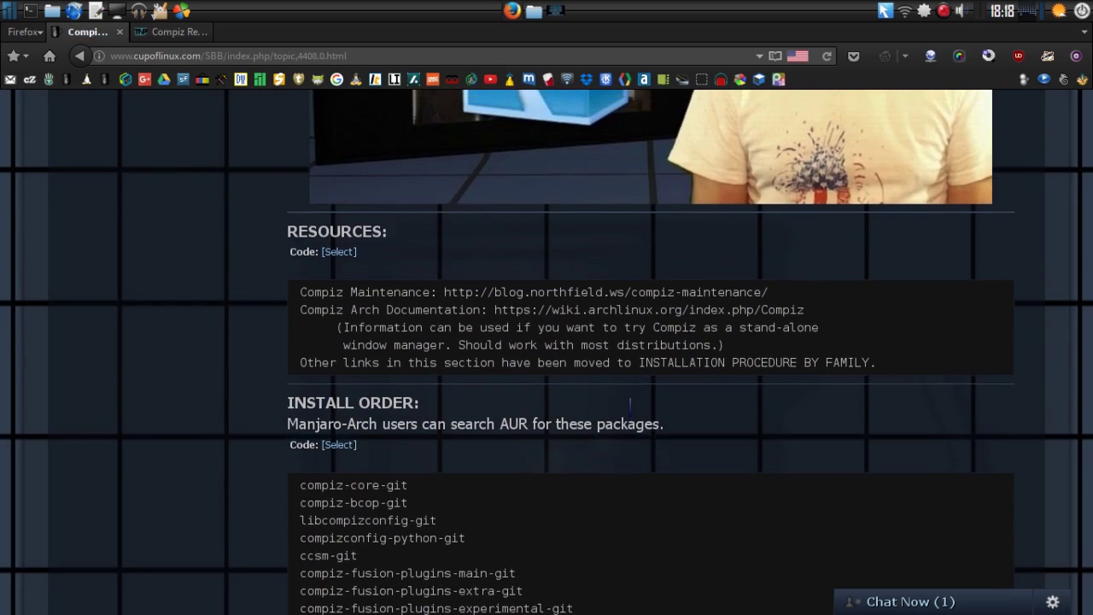
pyautogui.scroll(-5, 632, 408)
pyautogui.scroll(2, 635, 417)
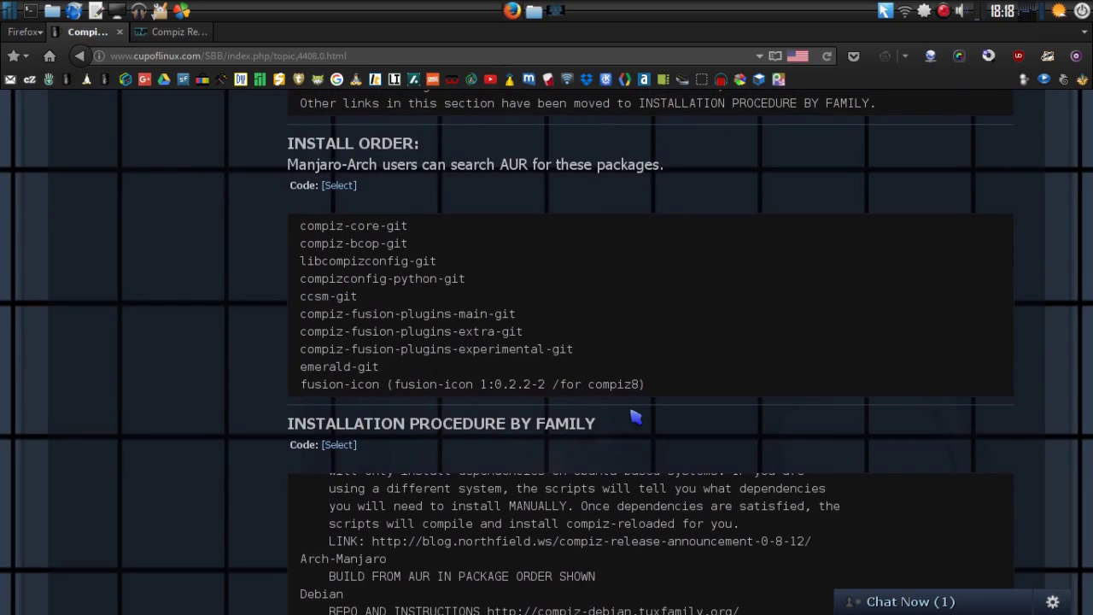
pyautogui.scroll(-3, 635, 417)
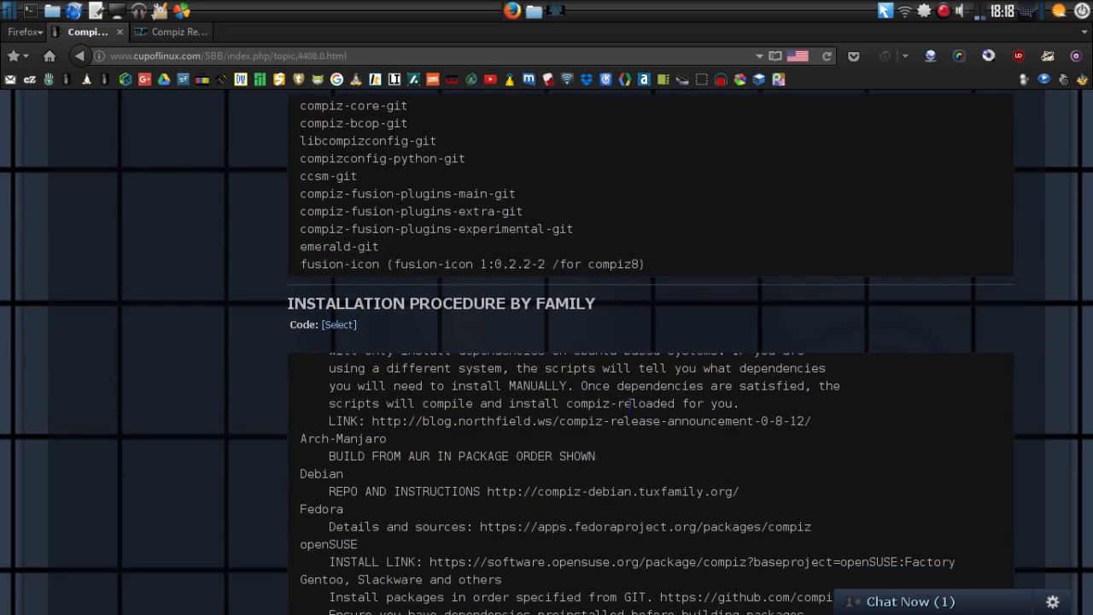
pyautogui.scroll(3, 630, 403)
pyautogui.scroll(-3, 630, 403)
pyautogui.scroll(-3, 630, 403)
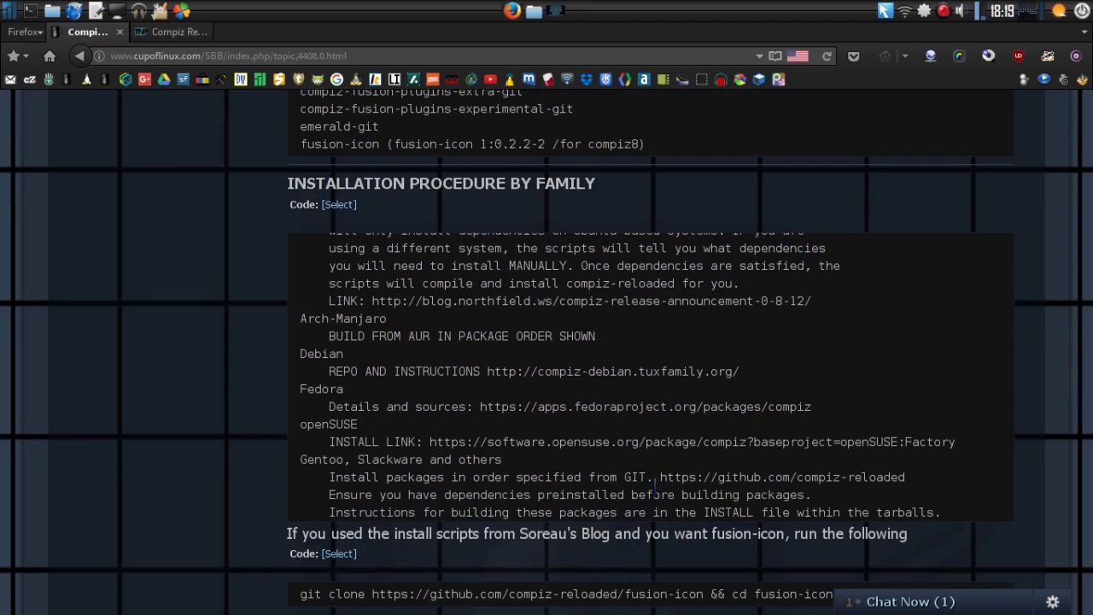
# Open the github.com/compiz-reloaded link in a new tab and view it.
pyautogui.moveTo(661, 478); pyautogui.dragTo(929, 483)
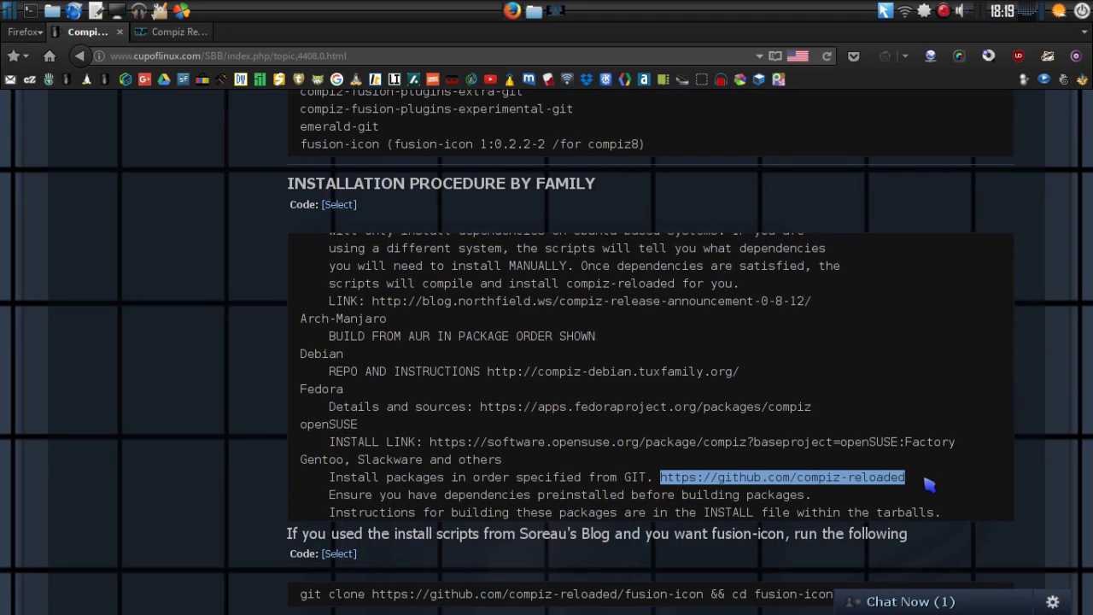
pyautogui.rightClick(884, 480)
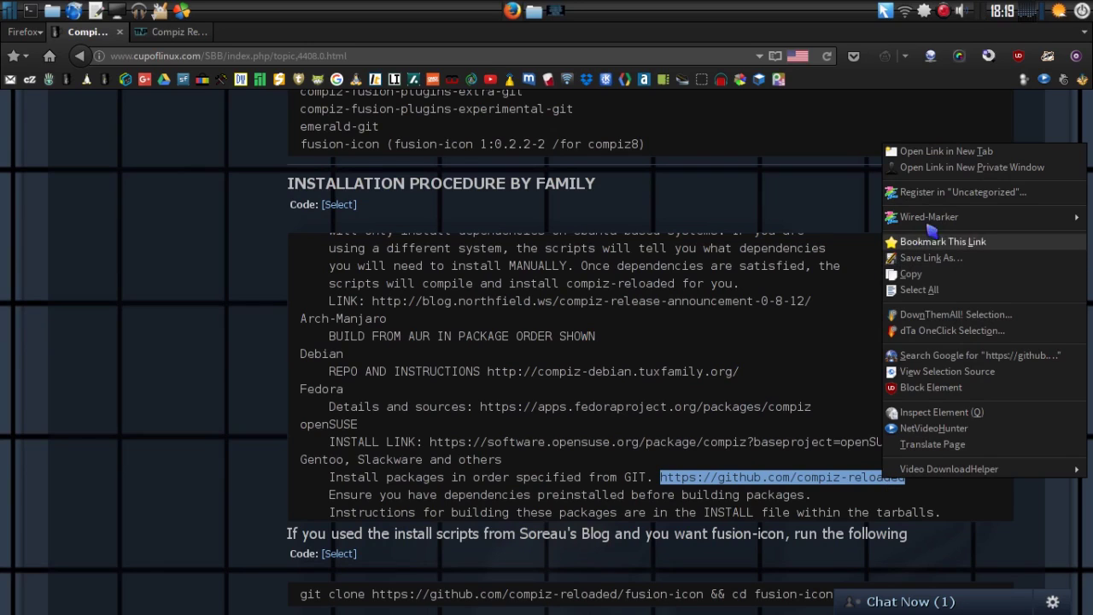
pyautogui.click(963, 154)
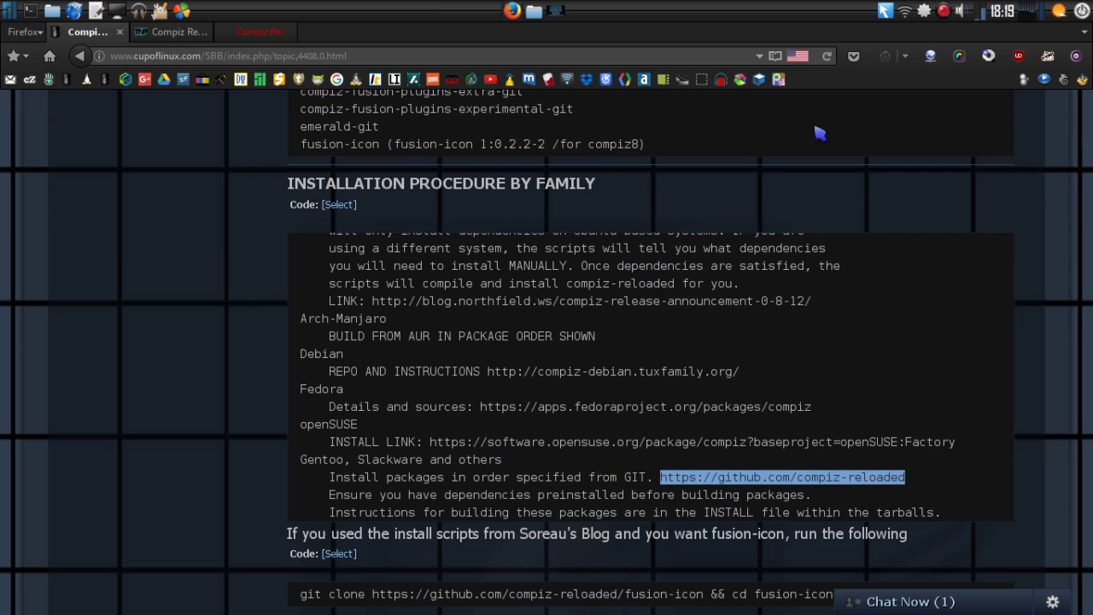
pyautogui.click(268, 38)
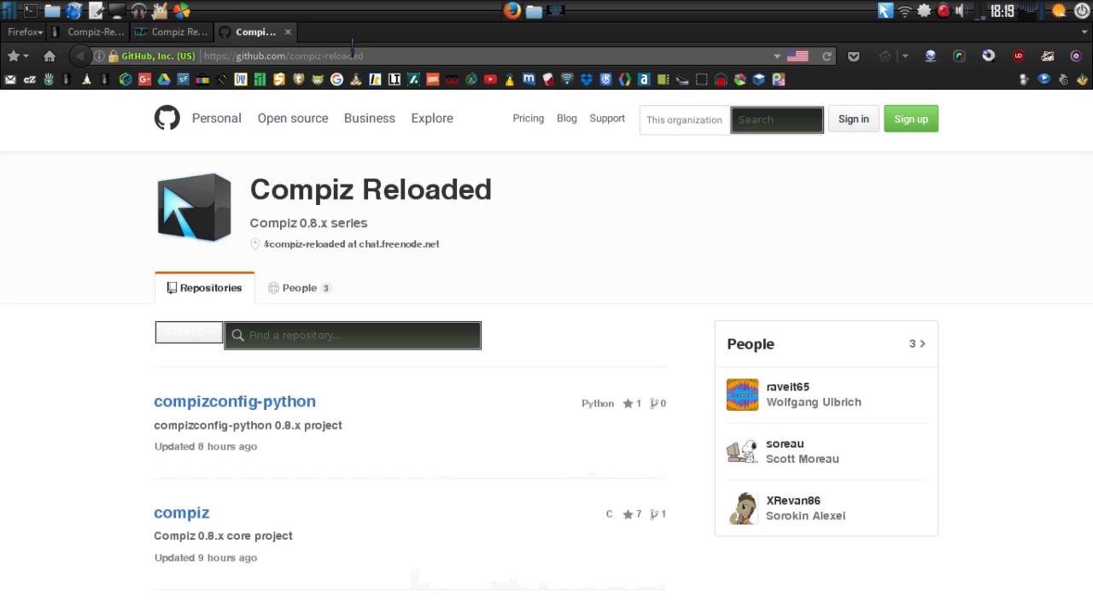
# Look over the Compiz Reloaded repositories, then go back to the Soreau's Blog tab.
pyautogui.moveTo(536, 22)
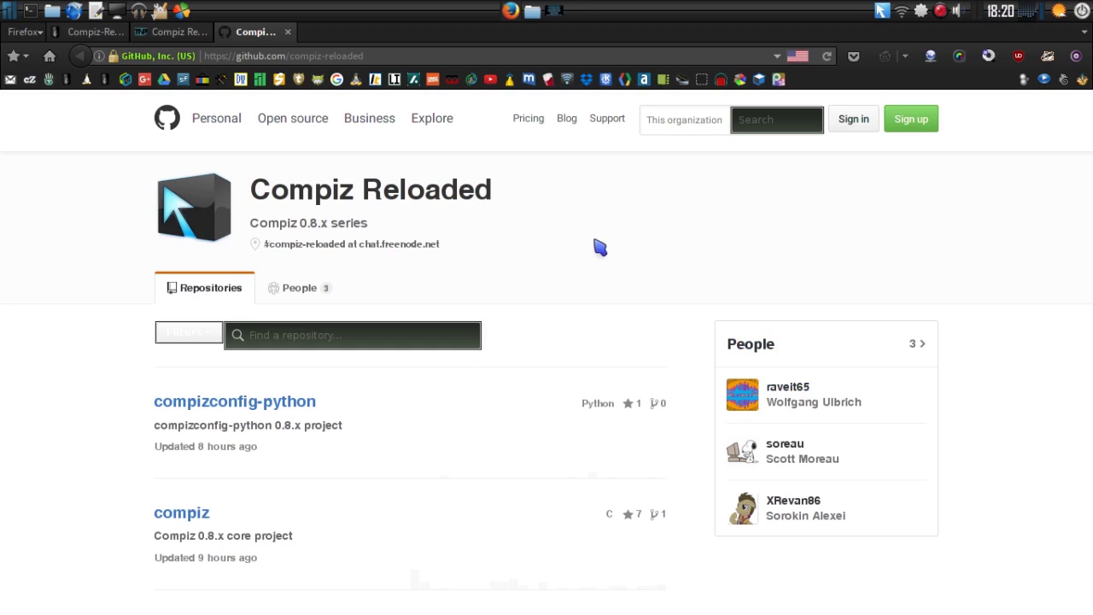
pyautogui.moveTo(539, 199); pyautogui.dragTo(558, 250)
pyautogui.click(559, 249)
pyautogui.click(161, 31)
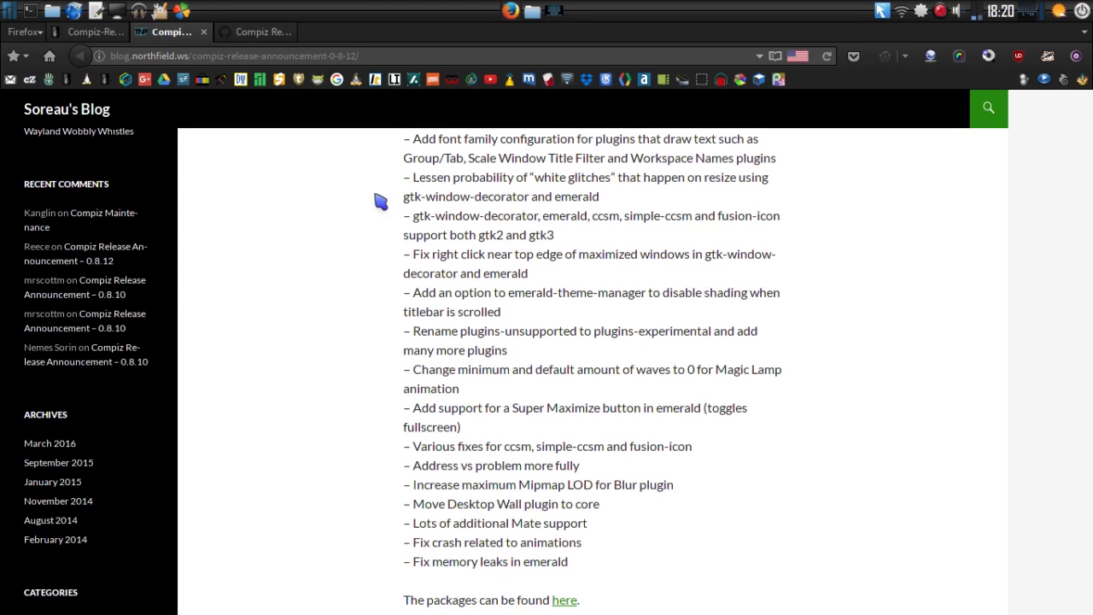
# Switch to the forum tab and scroll up to the post's opening 'IMMORTAL COMPOSITOR' video.
pyautogui.scroll(5, 383, 203)
pyautogui.click(91, 35)
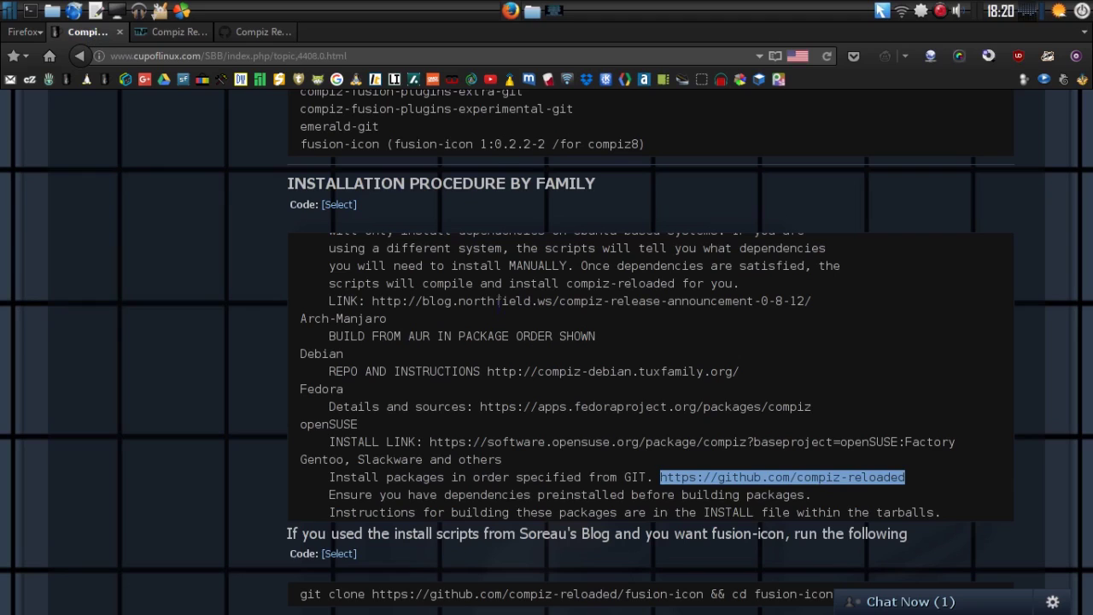
pyautogui.scroll(1, 653, 329)
pyautogui.scroll(1, 651, 323)
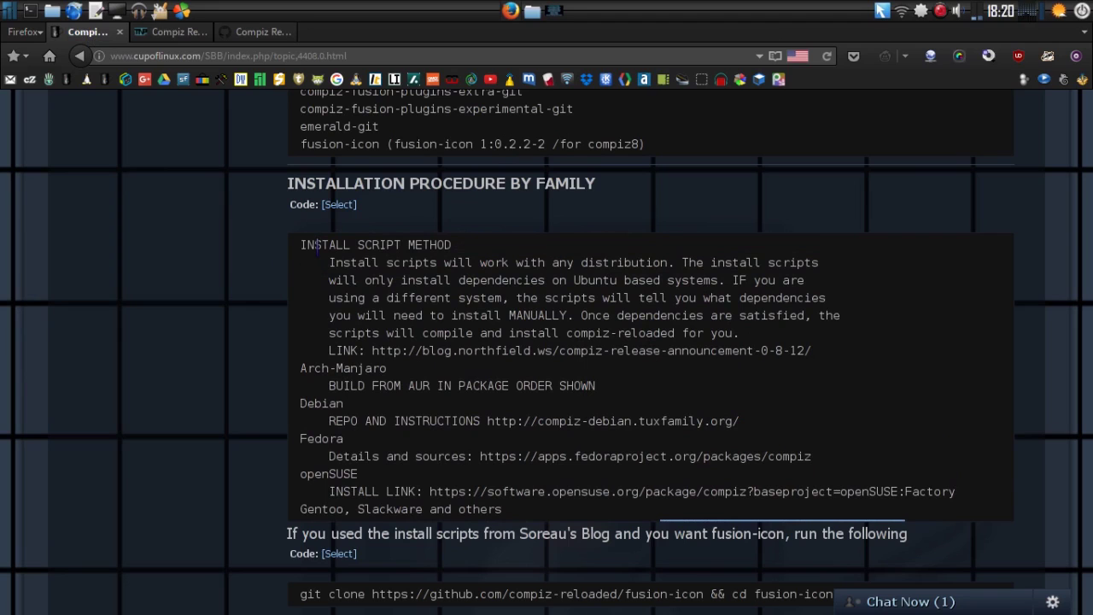
pyautogui.scroll(-2, 808, 403)
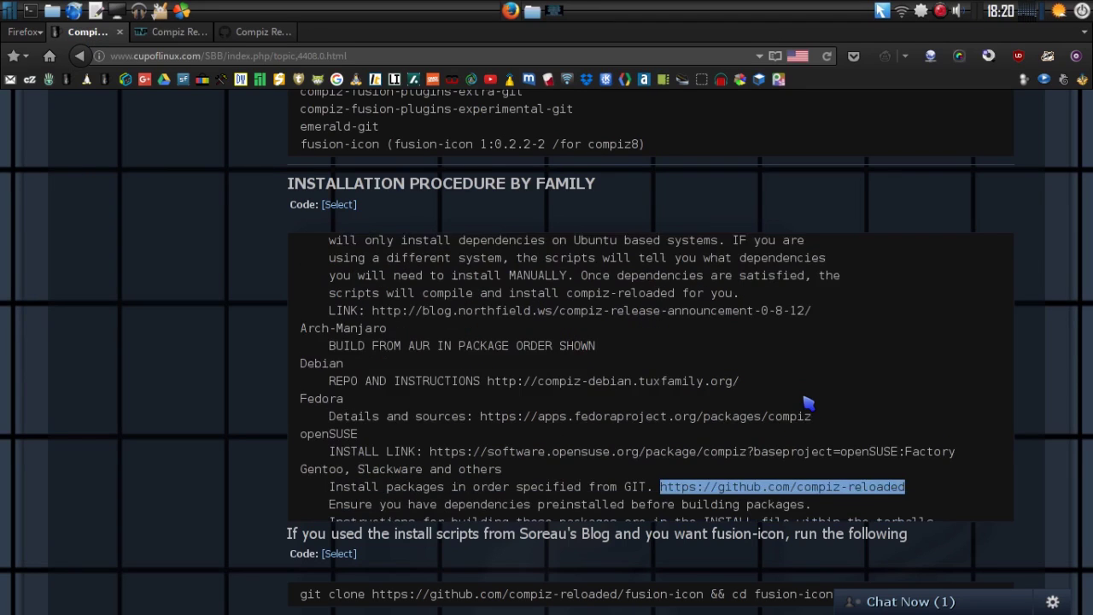
pyautogui.scroll(2, 813, 432)
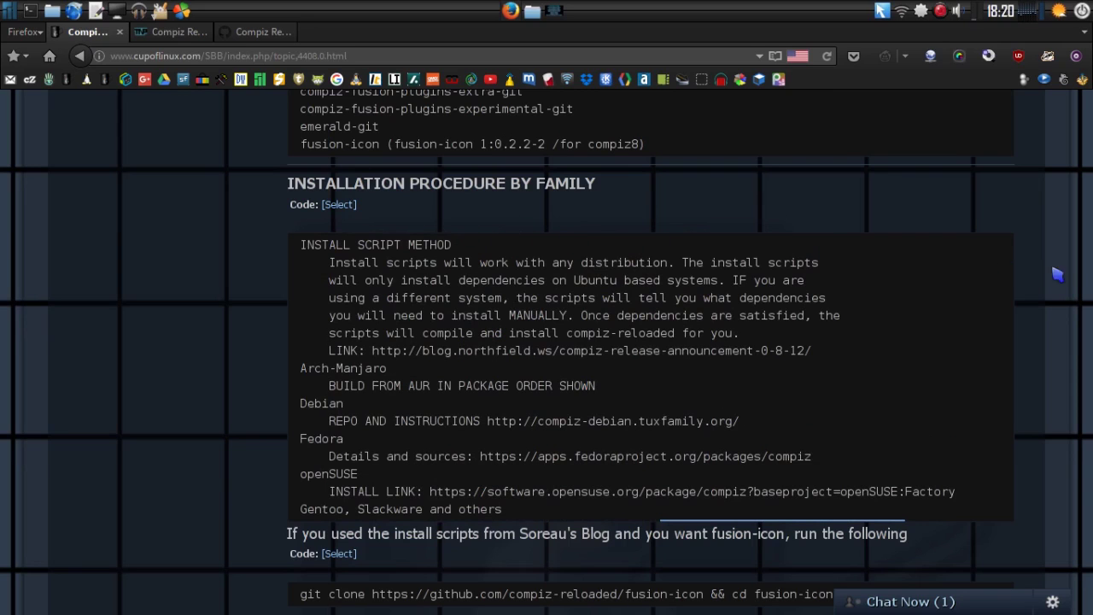
pyautogui.scroll(5, 1055, 284)
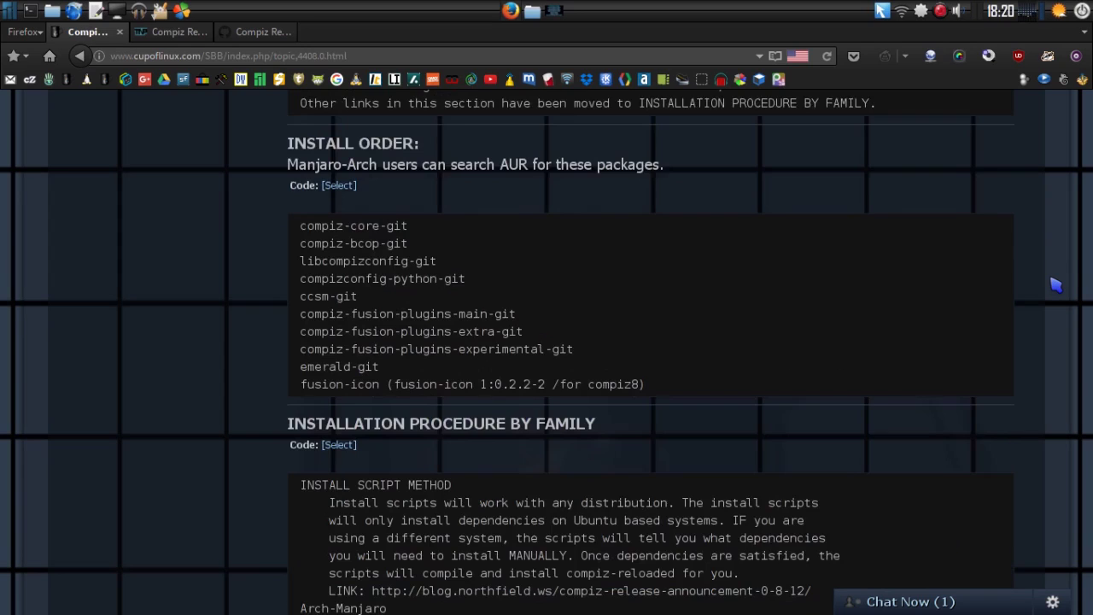
pyautogui.scroll(-2, 1056, 284)
pyautogui.scroll(2, 1056, 285)
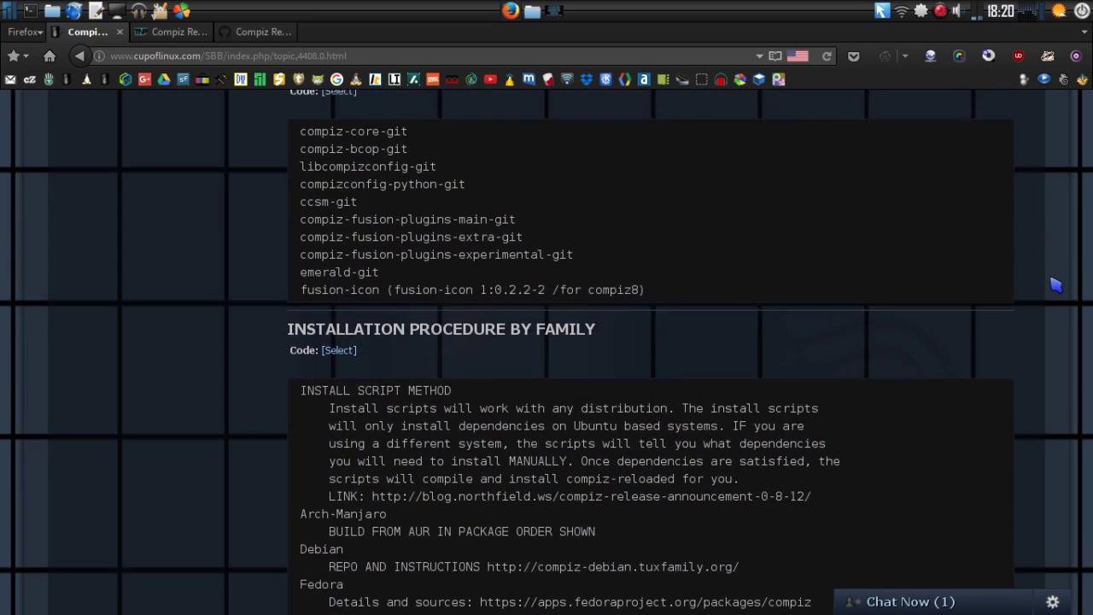
pyautogui.scroll(2, 1055, 284)
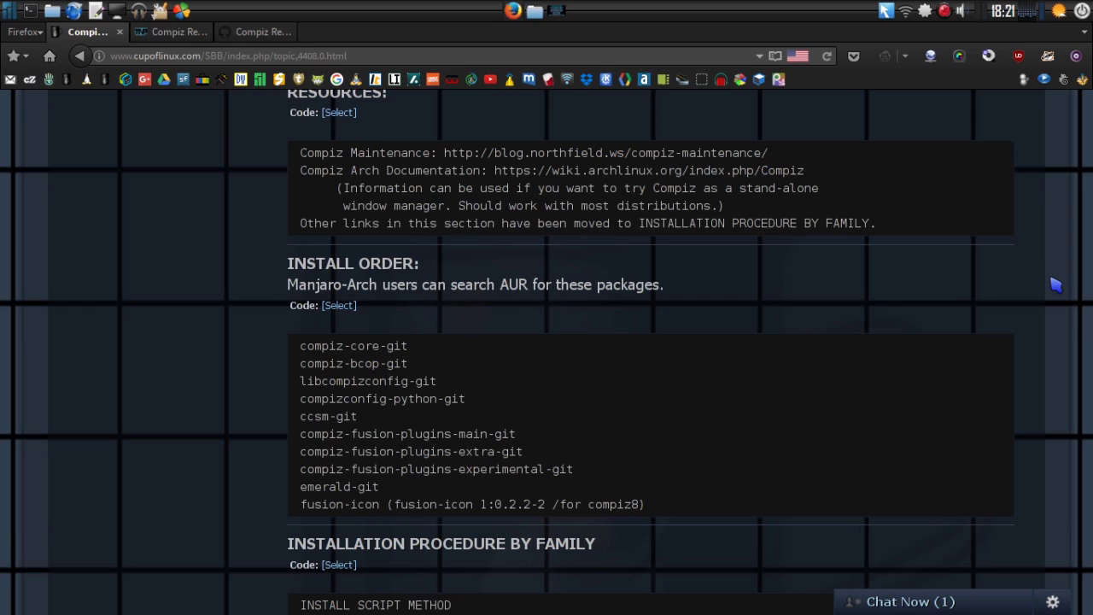
pyautogui.scroll(1, 338, 341)
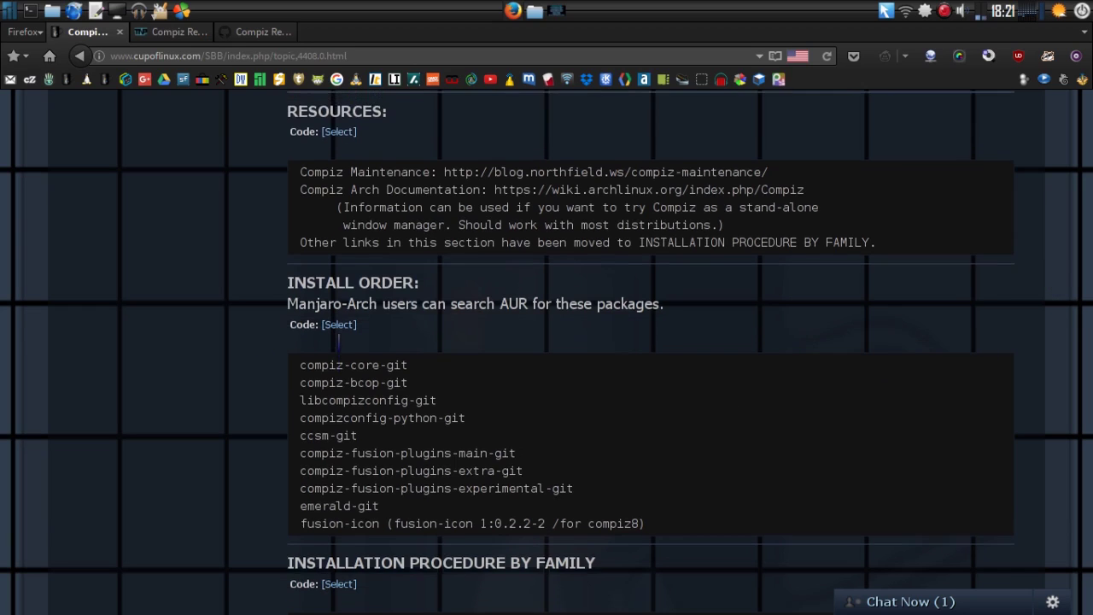
pyautogui.scroll(5, 338, 342)
pyautogui.scroll(5, 340, 352)
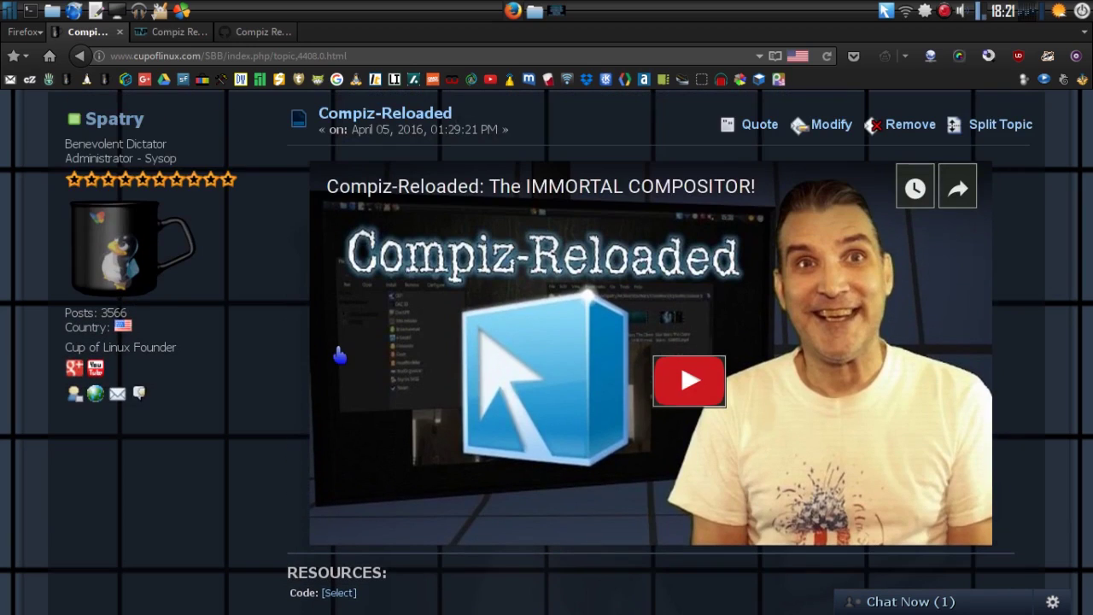